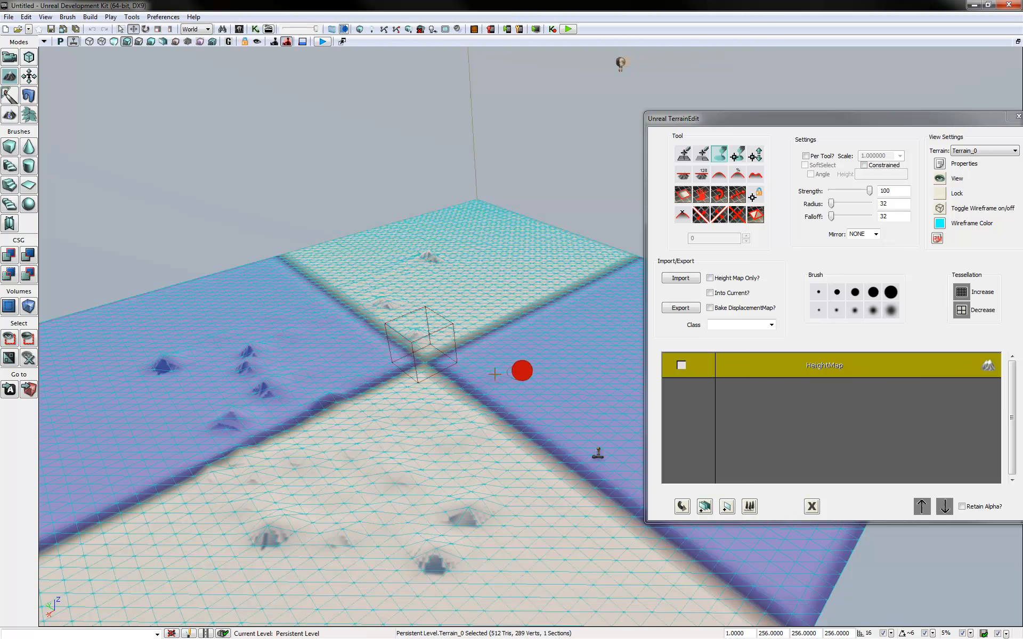
# Sculpt broad hills across the terrain using the largest brush, with radius and falloff of 128.
pyautogui.click(891, 292)
pyautogui.moveTo(585, 335)
pyautogui.keyDown('ctrl'); pyautogui.mouseDown()
pyautogui.moveTo(473, 345)
pyautogui.moveTo(456, 363)
pyautogui.moveTo(222, 267)
pyautogui.moveTo(73, 330)
pyautogui.moveTo(456, 486)
pyautogui.moveTo(612, 575)
pyautogui.moveTo(554, 227)
pyautogui.moveTo(804, 495)
pyautogui.mouseUp(); pyautogui.keyUp('ctrl')
pyautogui.moveTo(430, 367); pyautogui.dragTo(229, 389, button='right')
pyautogui.moveTo(229, 389)
pyautogui.mouseDown(button='middle')
pyautogui.moveTo(445, 362)
pyautogui.moveTo(651, 390)
pyautogui.mouseUp(button='middle')
pyautogui.moveTo(651, 390)
pyautogui.mouseDown(button='right')
pyautogui.moveTo(594, 373)
pyautogui.moveTo(629, 388)
pyautogui.mouseUp(button='right')
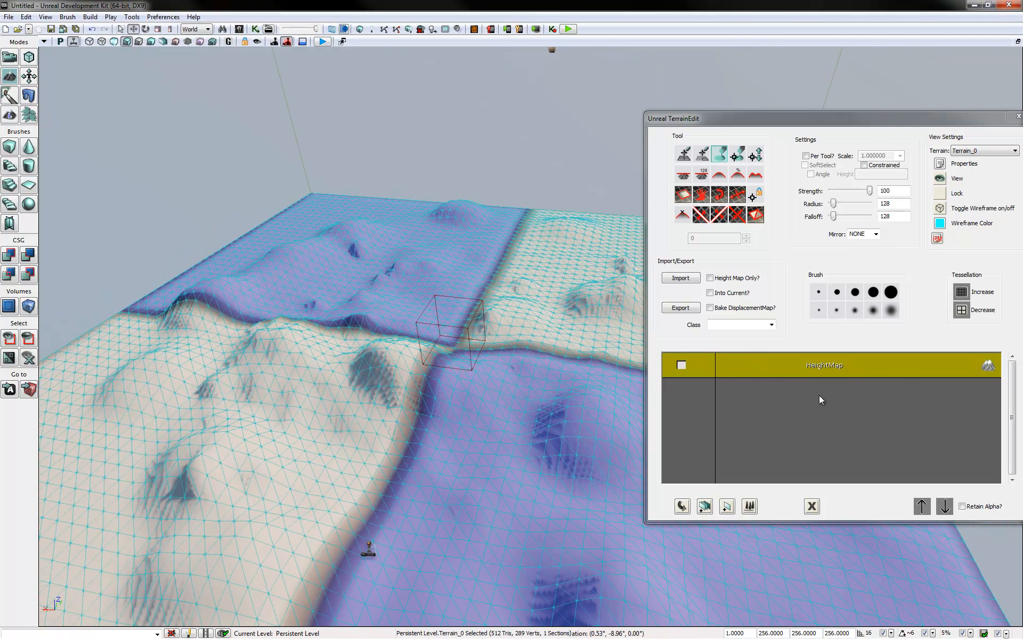
# Switch to the Content Browser and import League_of_Legends.upk from the Storage > Portfolio > League of Legends folder.
pyautogui.moveTo(1022, 68); pyautogui.dragTo(666, 0)
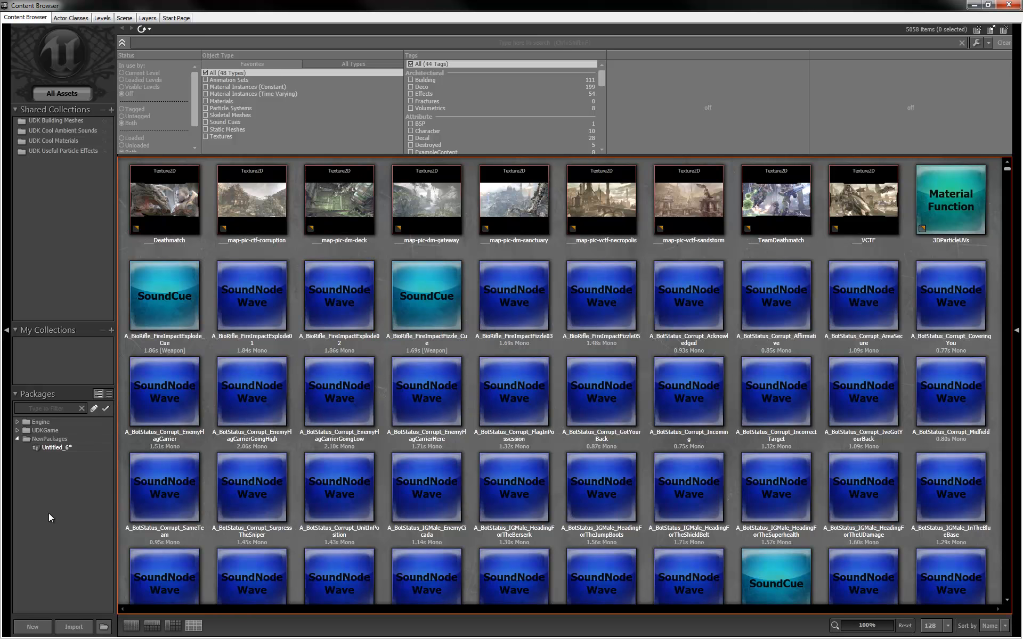
pyautogui.click(74, 627)
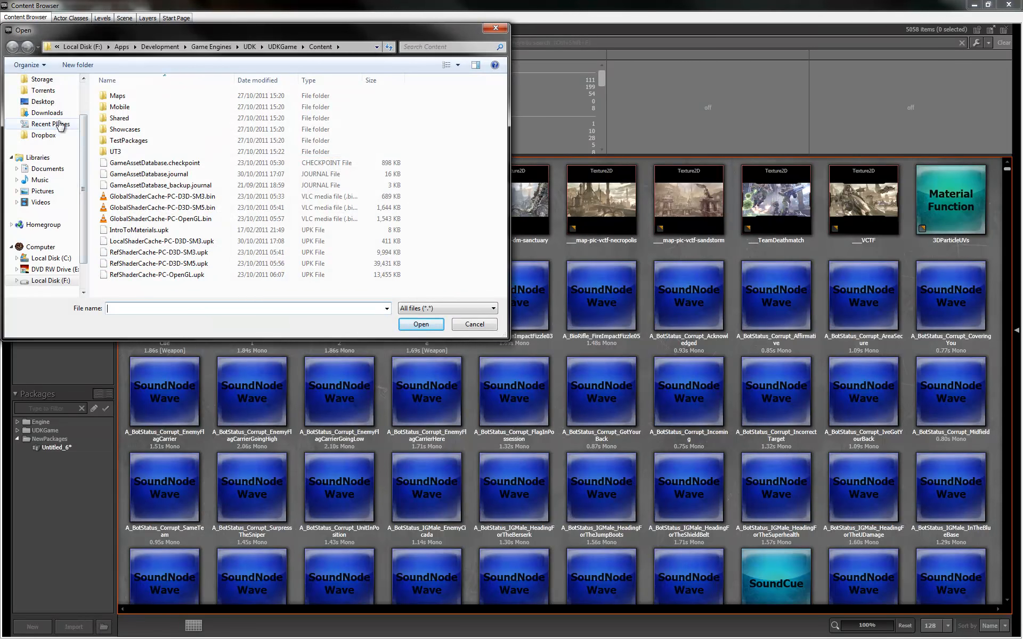
pyautogui.click(55, 80)
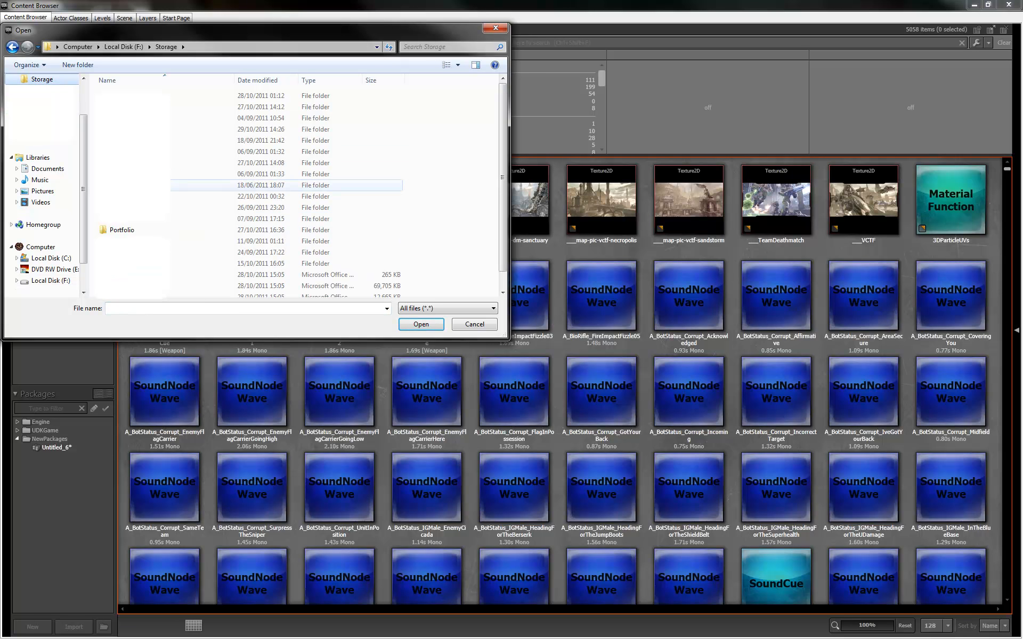
pyautogui.doubleClick(133, 231)
pyautogui.doubleClick(144, 130)
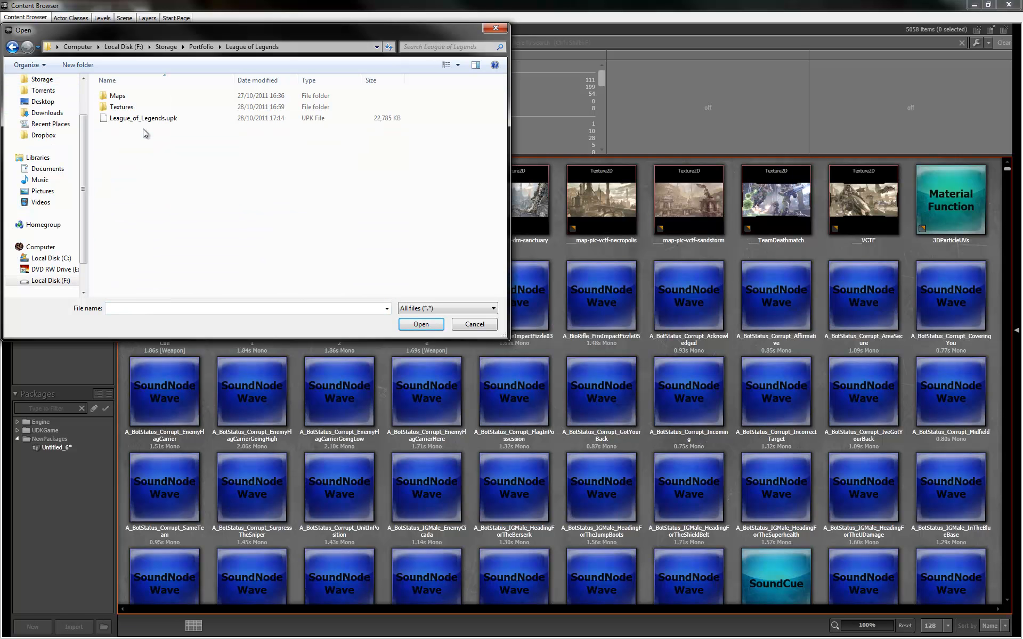
pyautogui.click(152, 120)
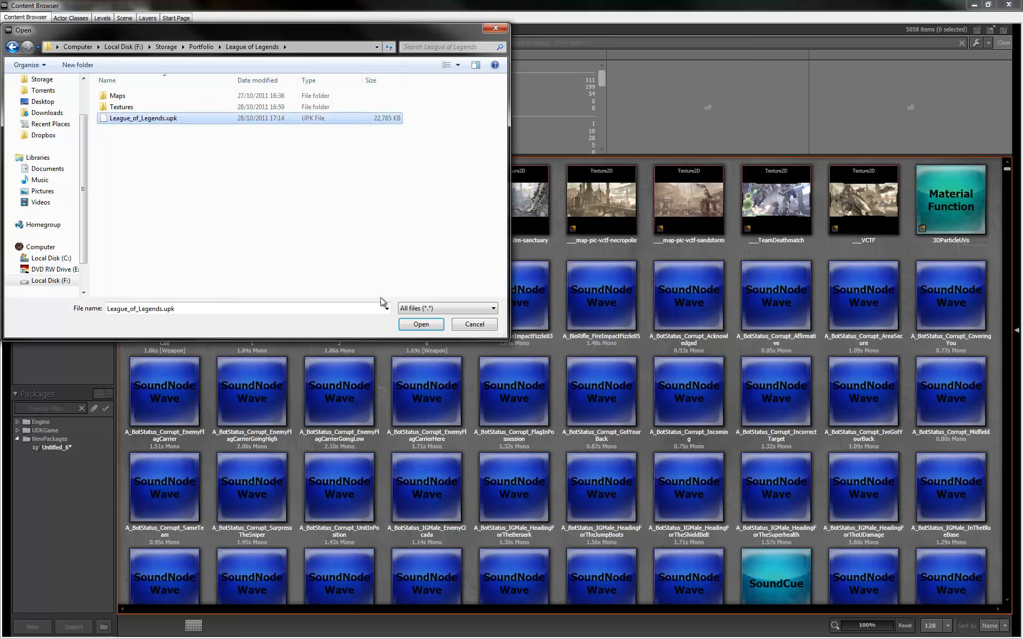
pyautogui.click(415, 325)
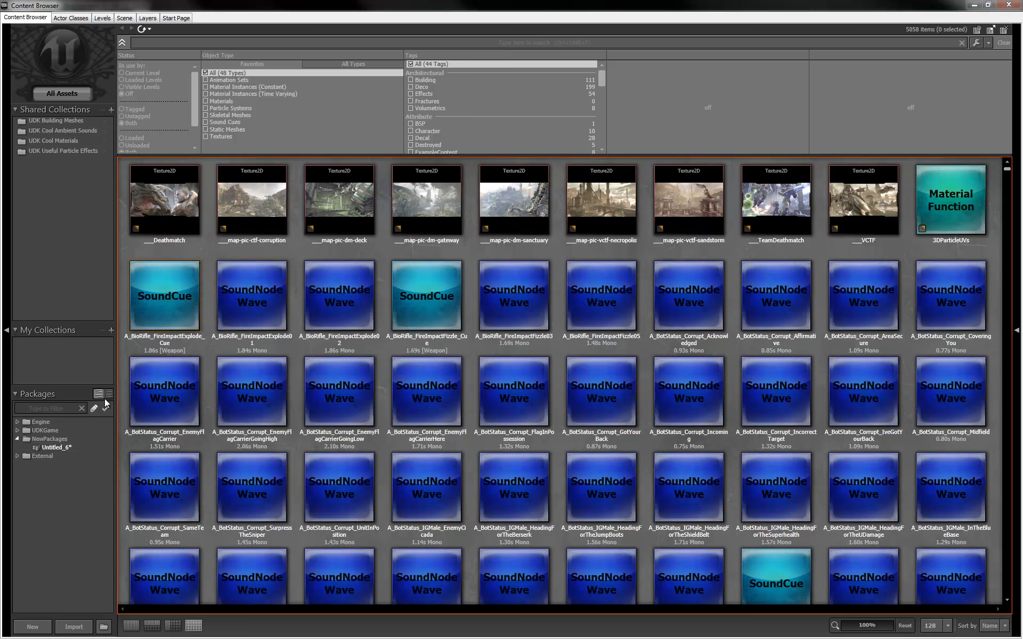
# Examine the contents of the Materials and Textures groups in the external League_of_Legends package.
pyautogui.click(59, 465)
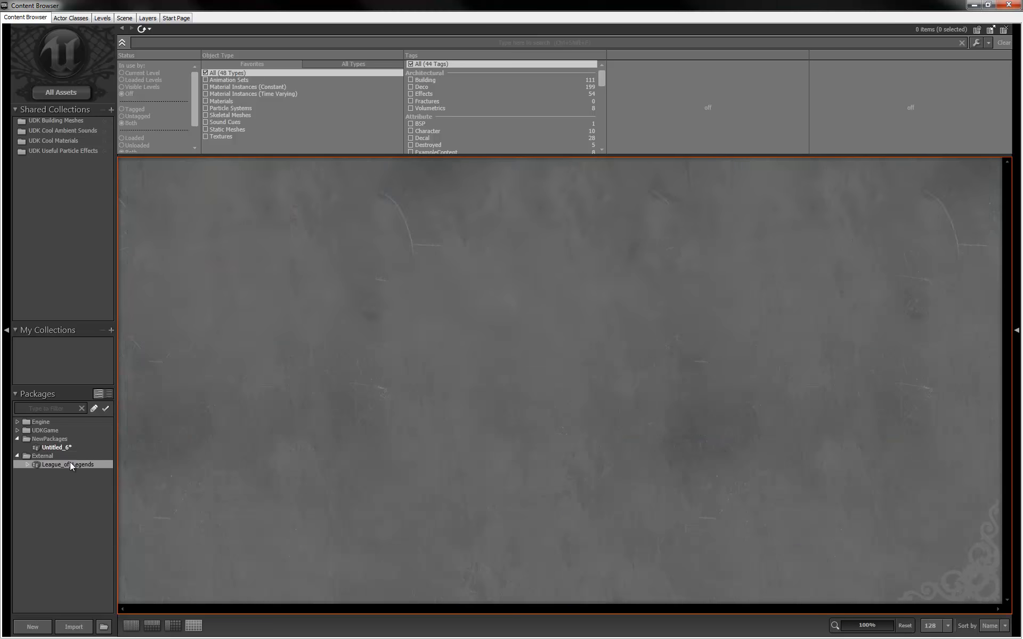
pyautogui.click(28, 465)
pyautogui.click(63, 473)
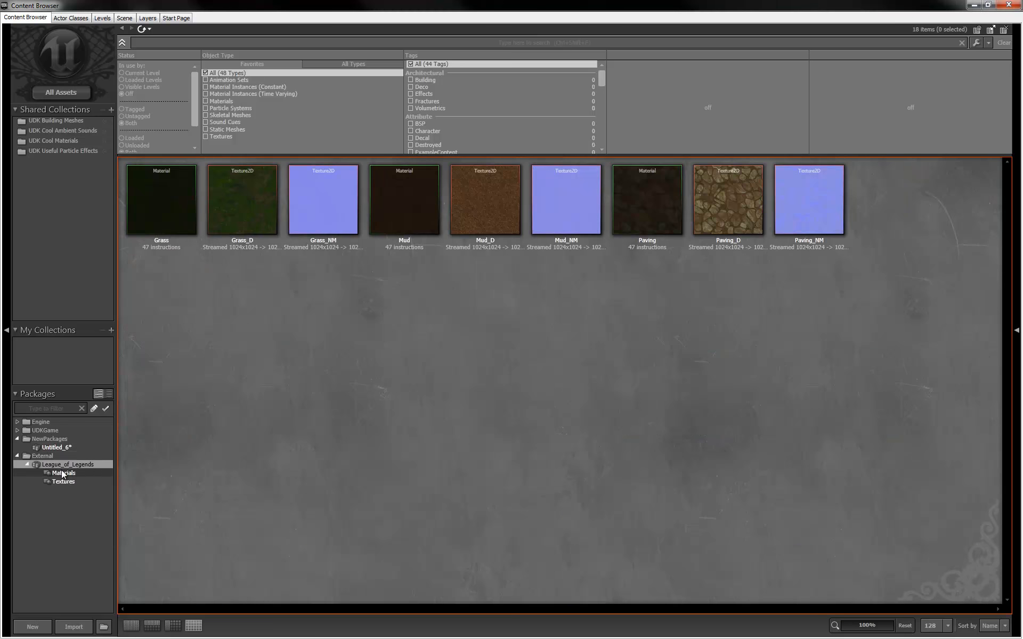
pyautogui.click(63, 481)
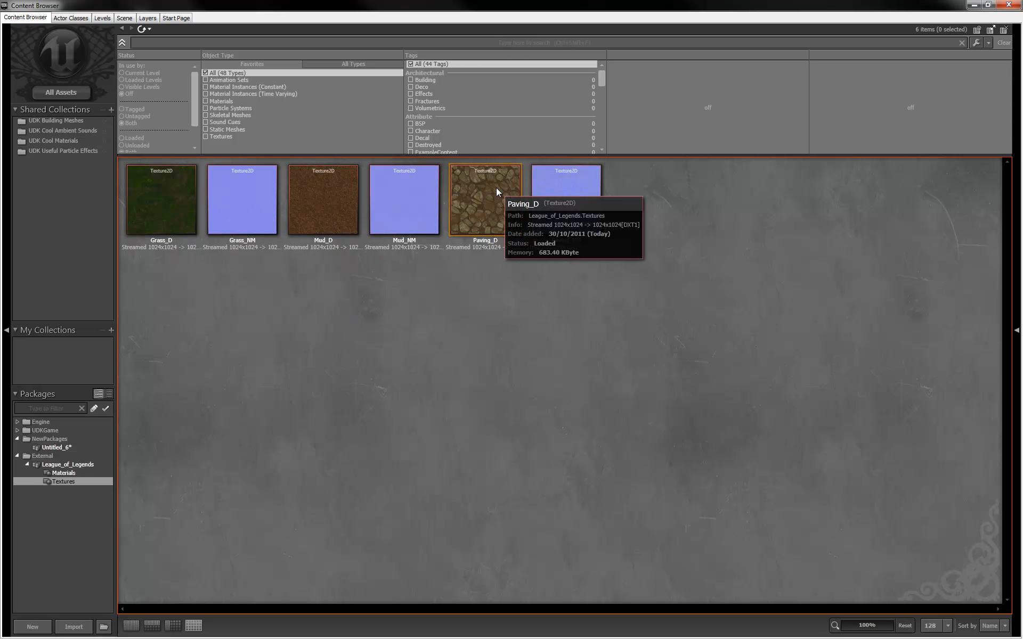
pyautogui.click(64, 474)
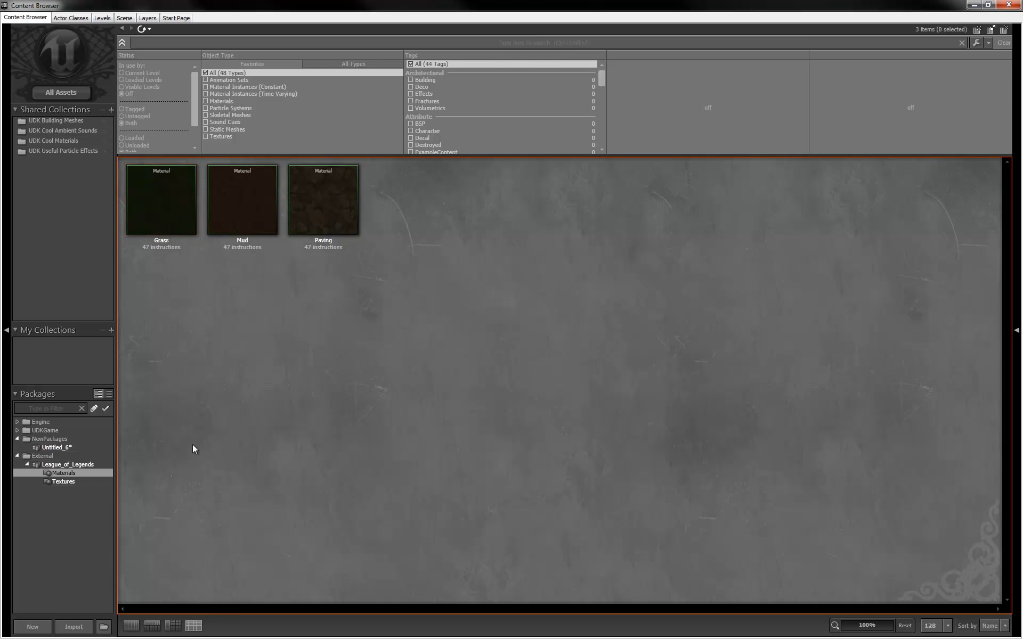
pyautogui.click(54, 483)
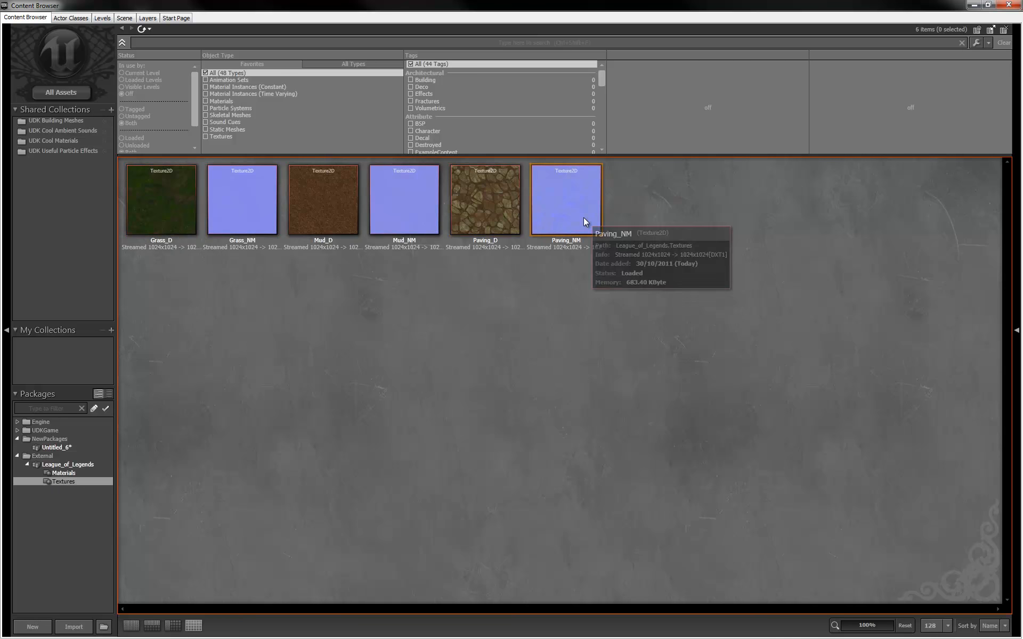
pyautogui.click(68, 475)
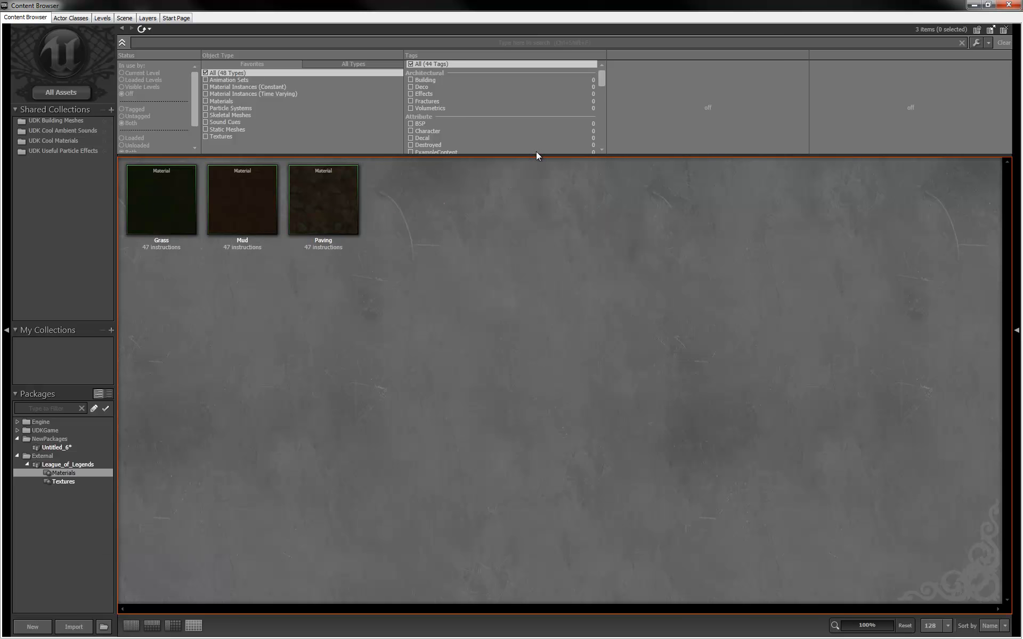
# Return to terrain editing and create a new terrain setup layer named Paving in the League_of_Legends package, with grouping Layers.
pyautogui.moveTo(637, 4); pyautogui.dragTo(1022, 154)
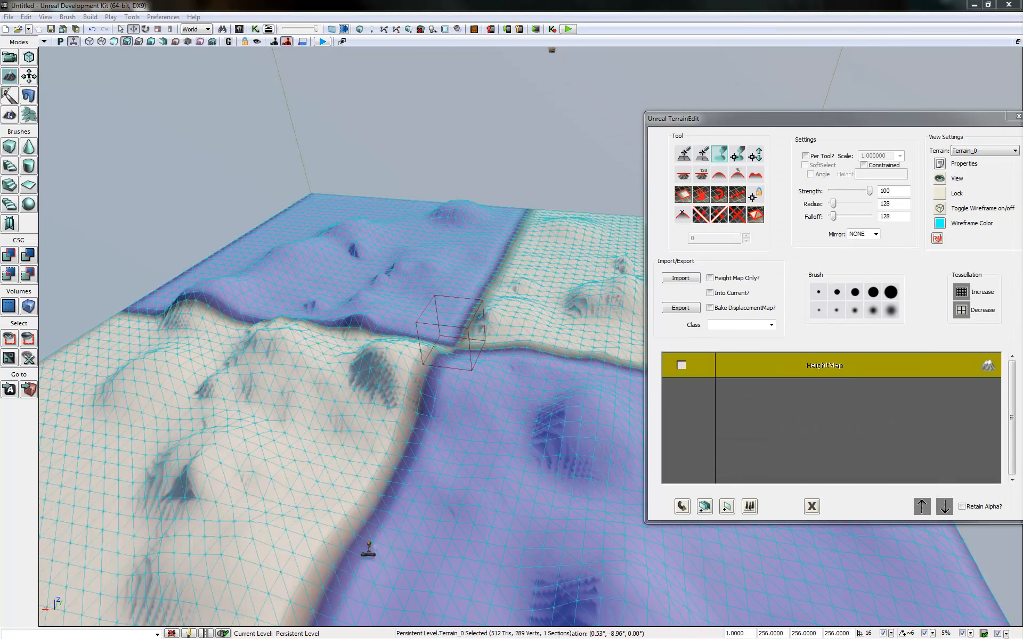
pyautogui.moveTo(875, 117); pyautogui.dragTo(786, 124)
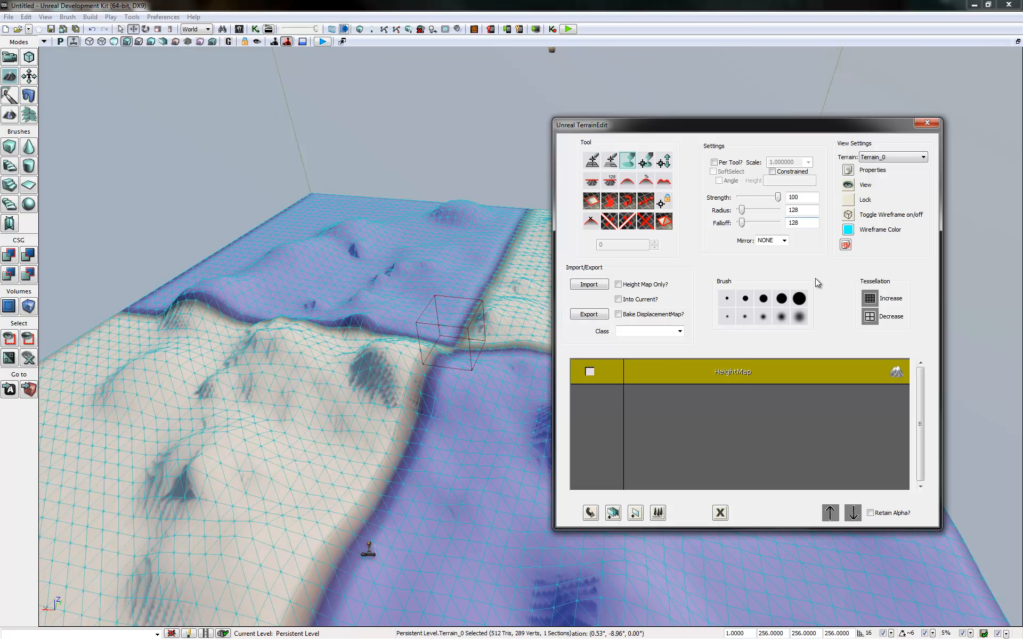
pyautogui.rightClick(711, 370)
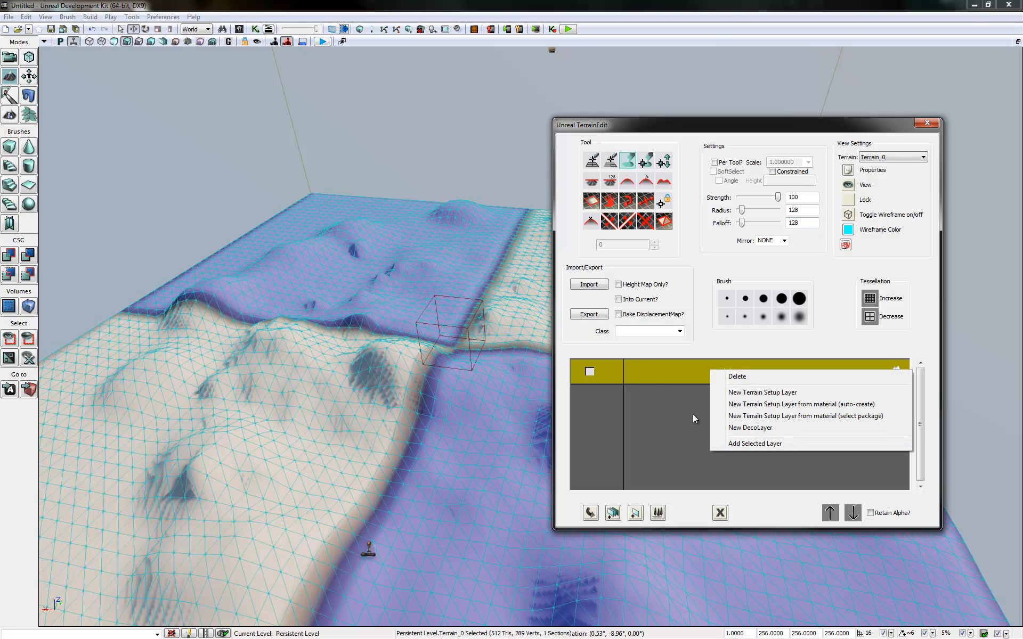
pyautogui.click(743, 394)
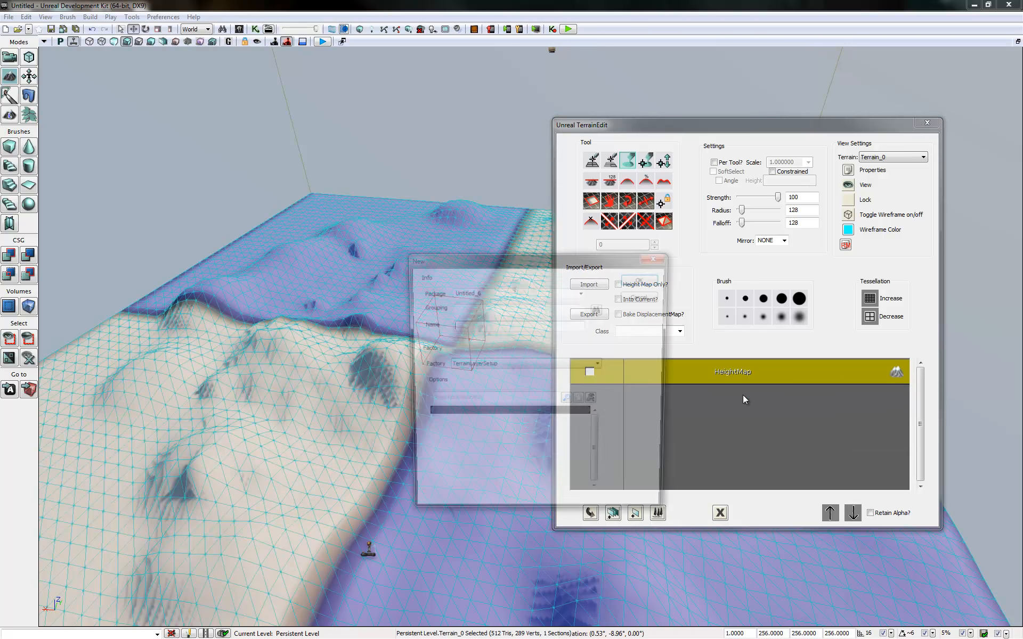
pyautogui.click(582, 293)
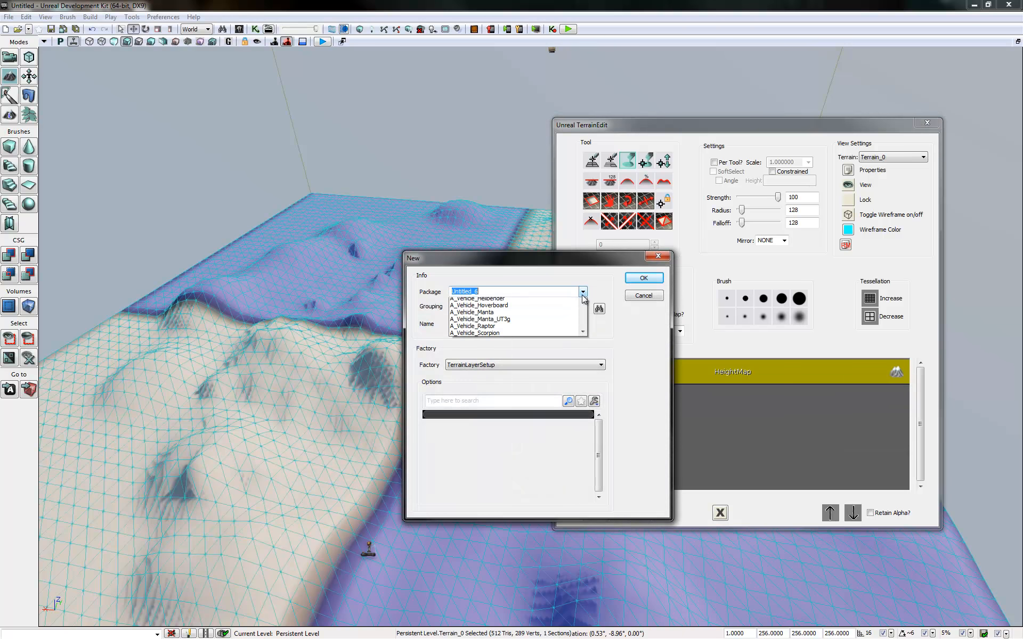
pyautogui.moveTo(584, 318); pyautogui.dragTo(589, 407)
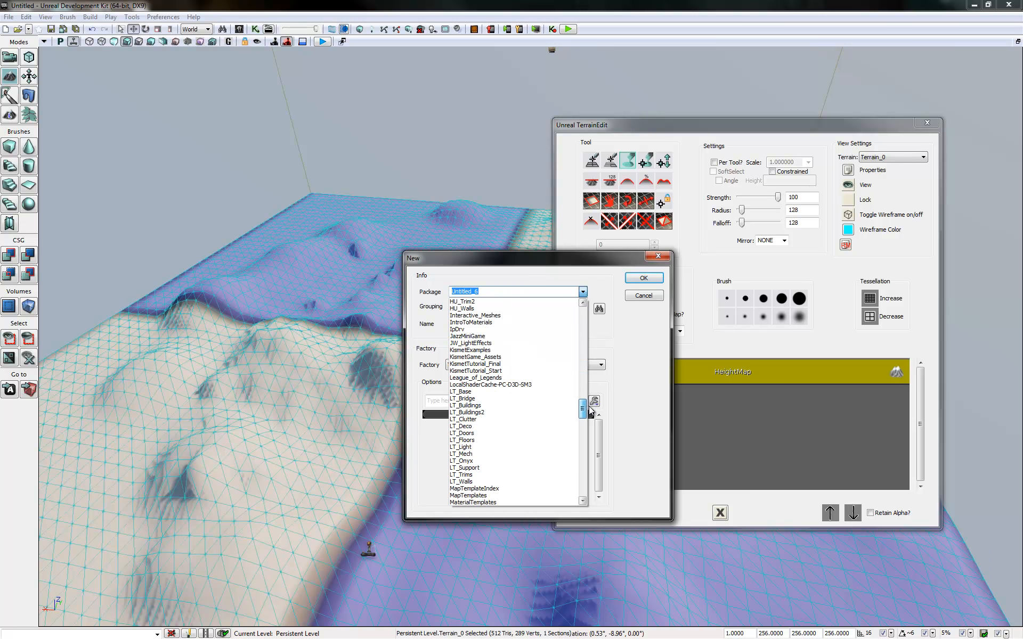
pyautogui.click(529, 382)
pyautogui.click(508, 309)
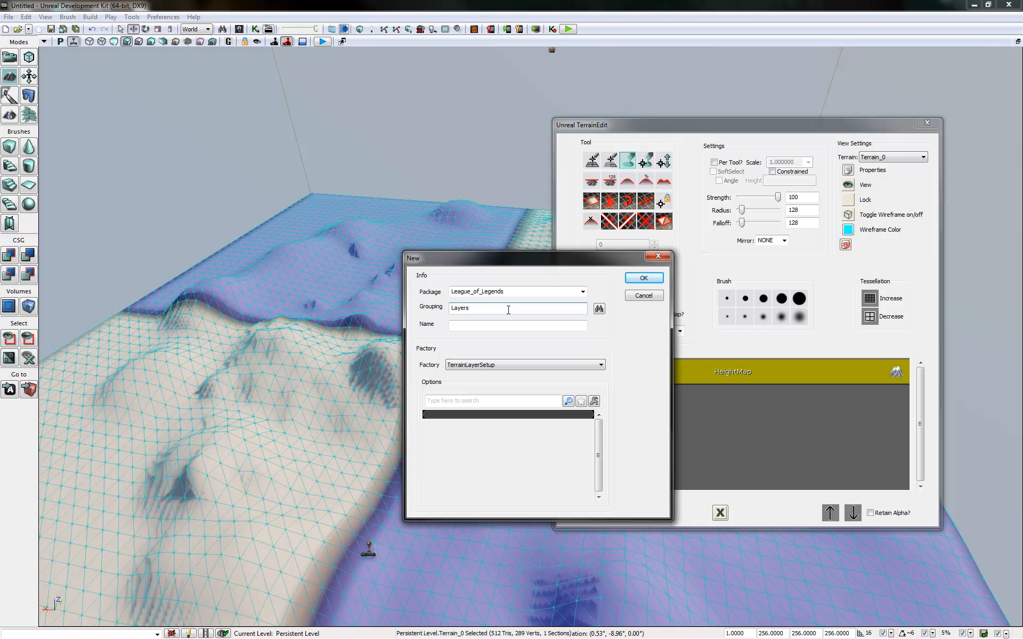
pyautogui.click(516, 325)
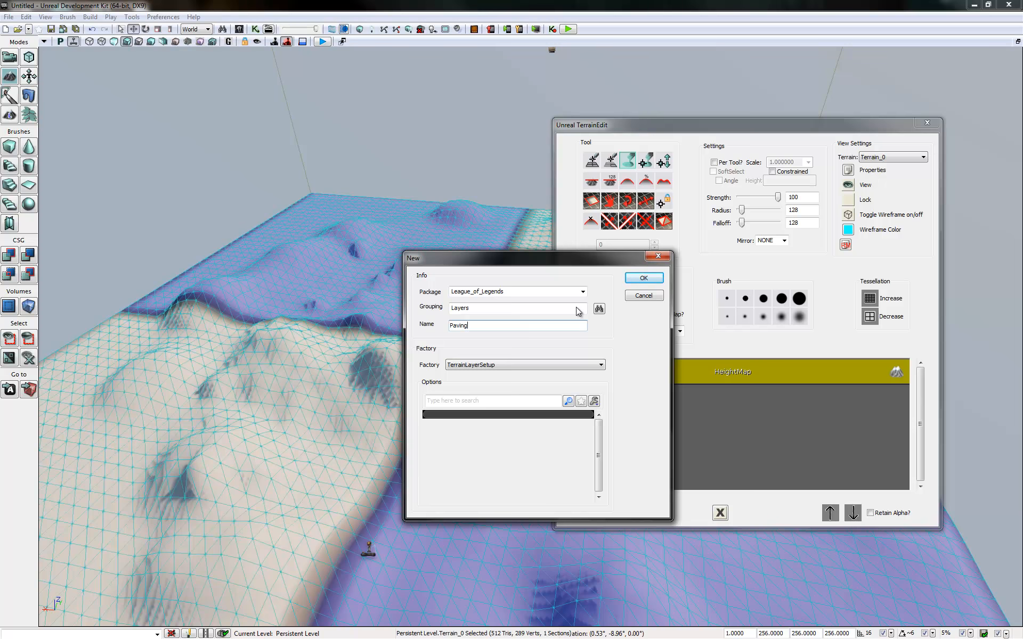
pyautogui.click(651, 281)
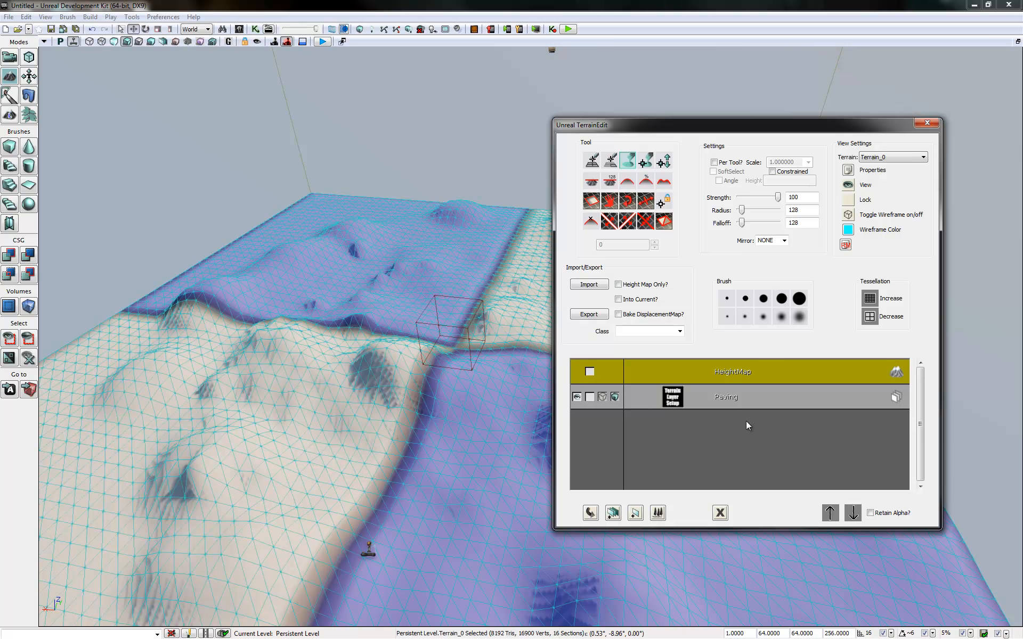
# Create another terrain setup layer named Mud in the League_of_Legends package, with grouping Layers.
pyautogui.click(736, 397)
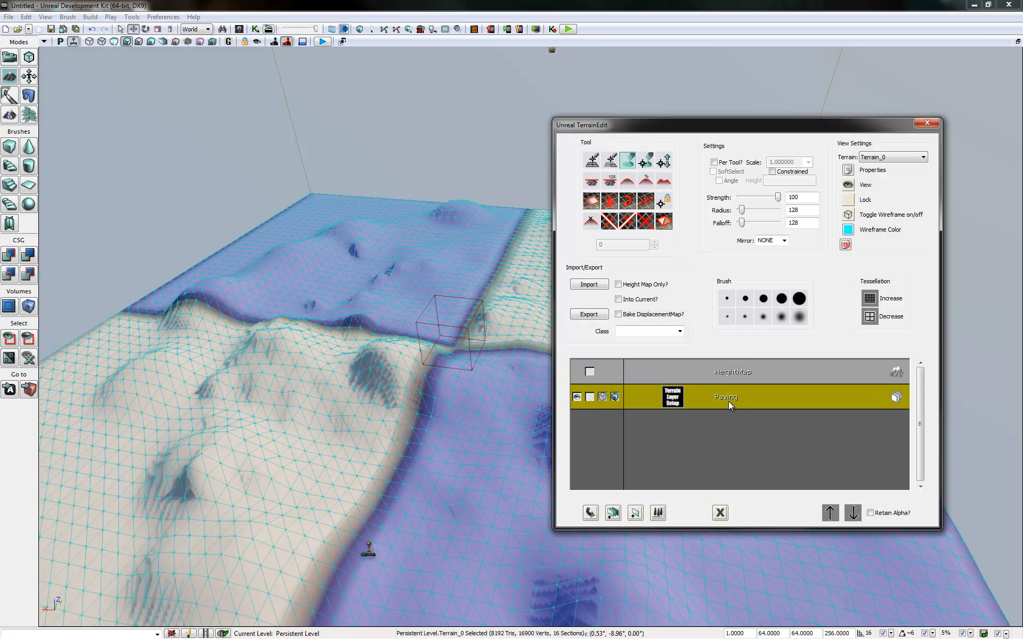
pyautogui.rightClick(729, 405)
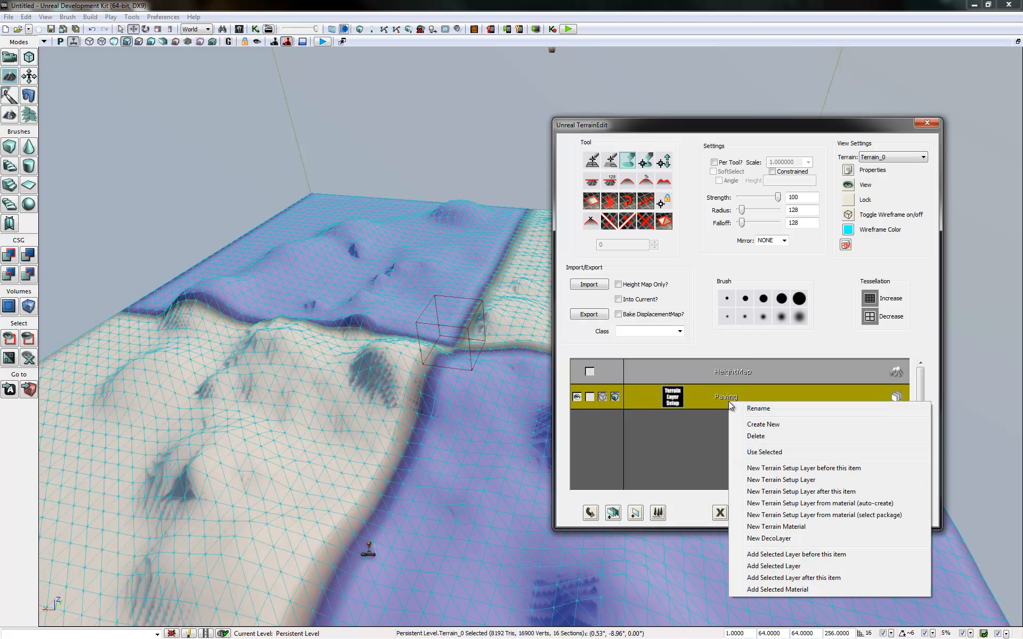
pyautogui.click(763, 480)
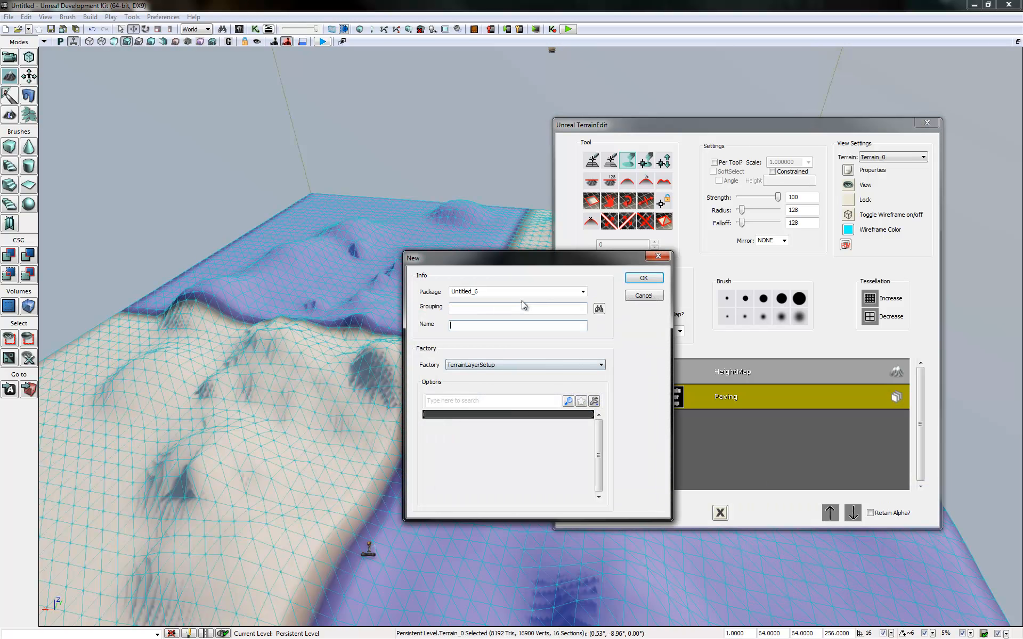
pyautogui.click(582, 292)
pyautogui.moveTo(584, 323); pyautogui.dragTo(588, 408)
pyautogui.click(529, 422)
pyautogui.click(495, 309)
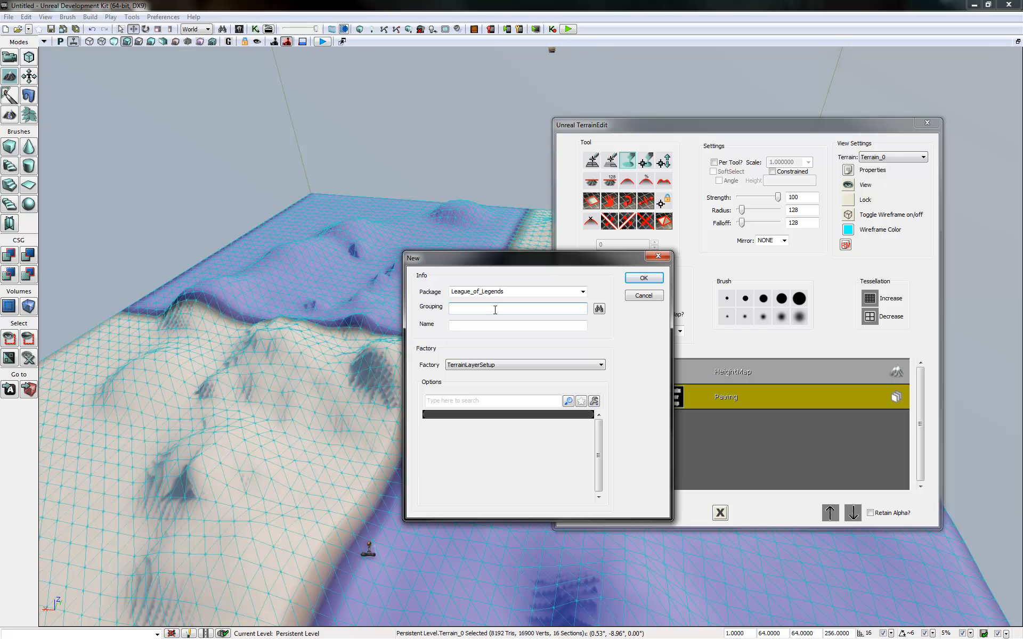
pyautogui.click(495, 324)
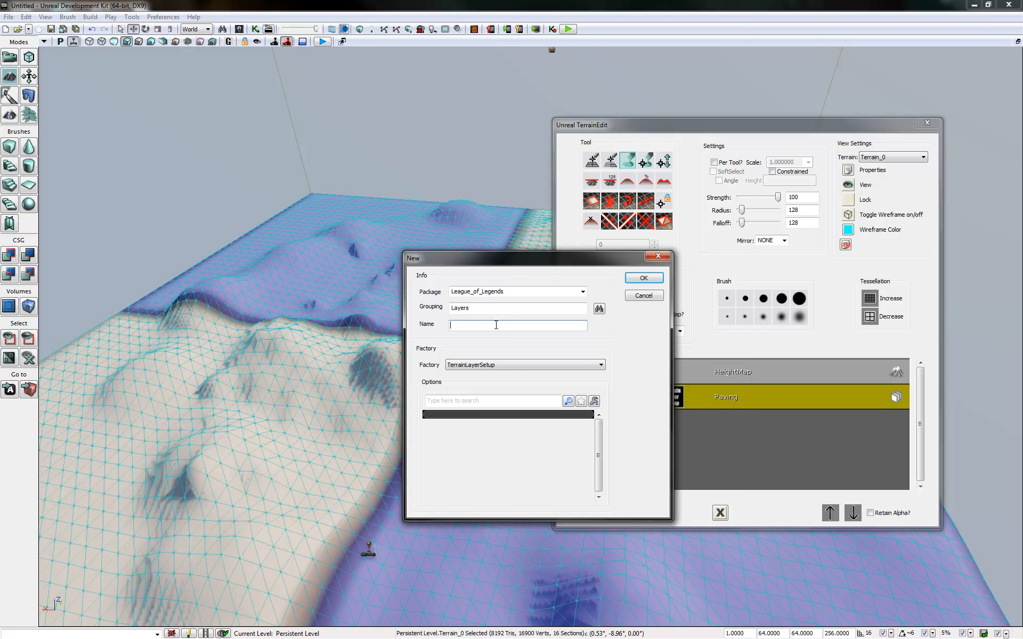
pyautogui.click(644, 279)
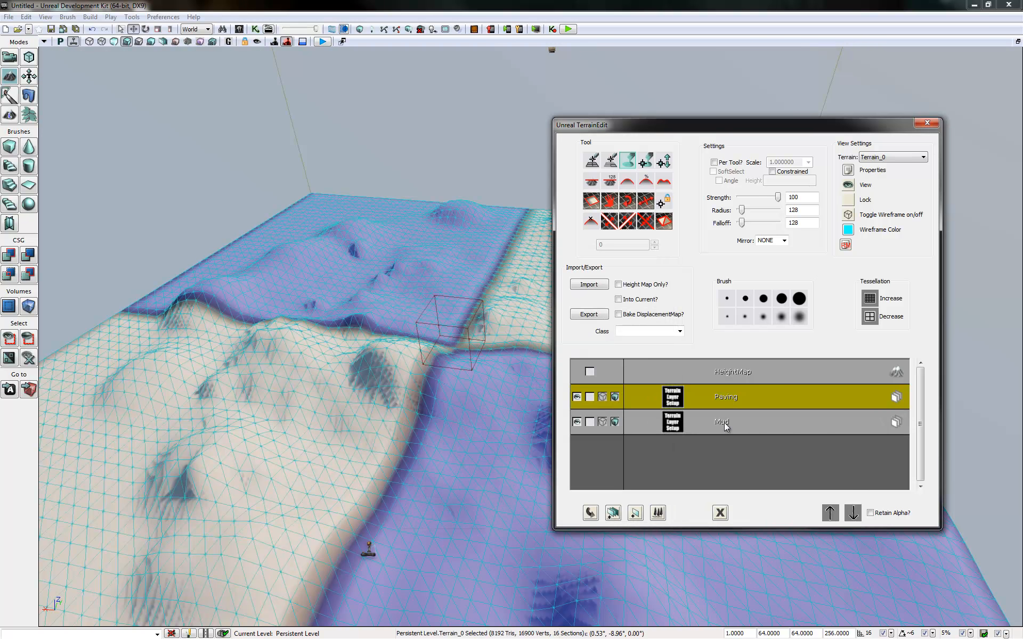
# Create another terrain setup layer named Grass in the League_of_Legends package, with grouping Layers.
pyautogui.rightClick(726, 424)
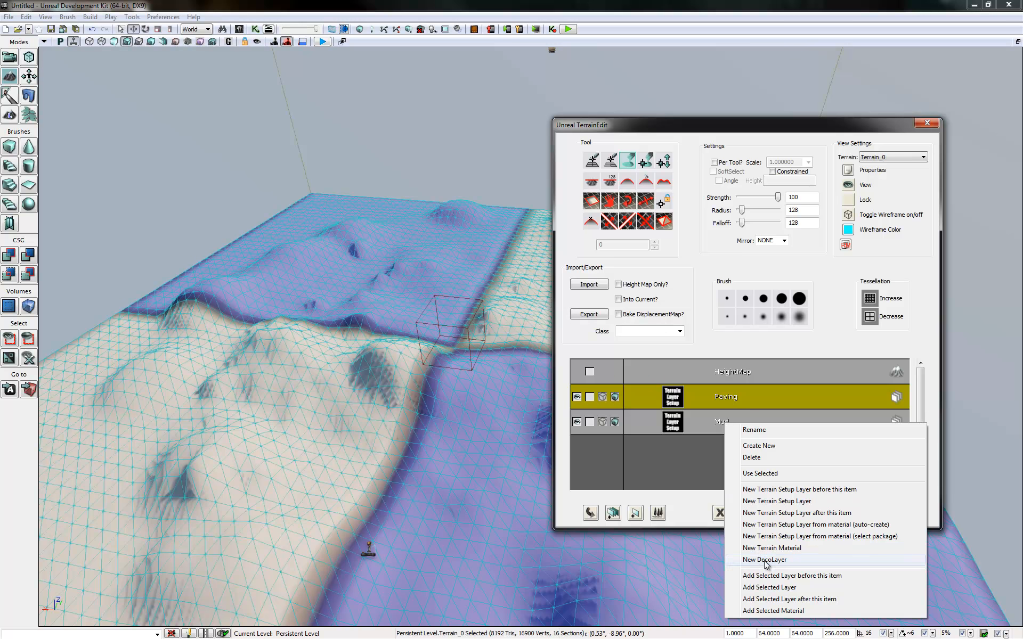
pyautogui.click(771, 501)
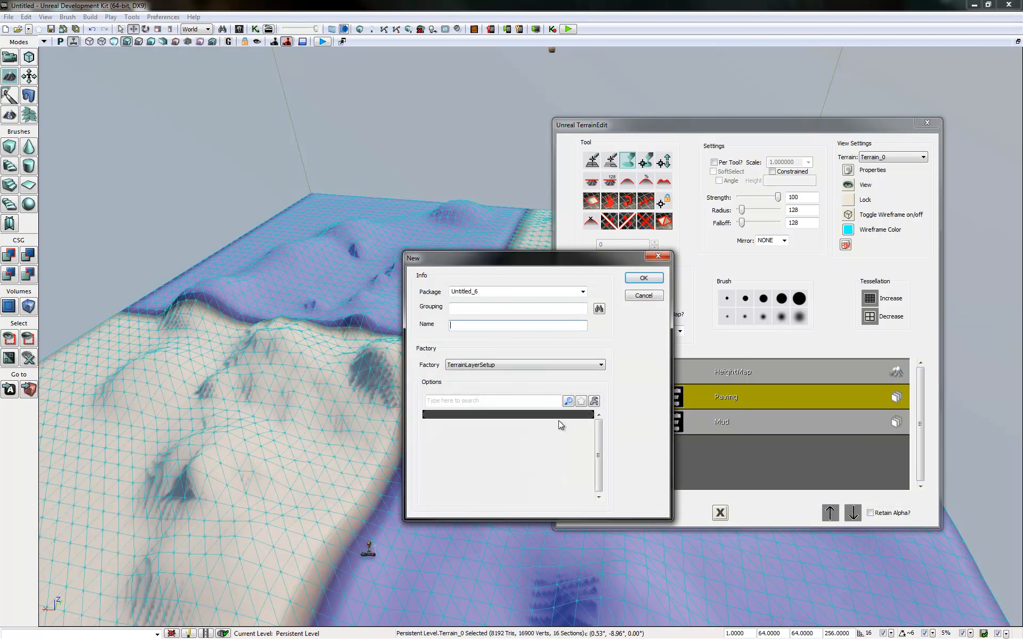
pyautogui.click(583, 291)
pyautogui.moveTo(583, 309); pyautogui.dragTo(586, 410)
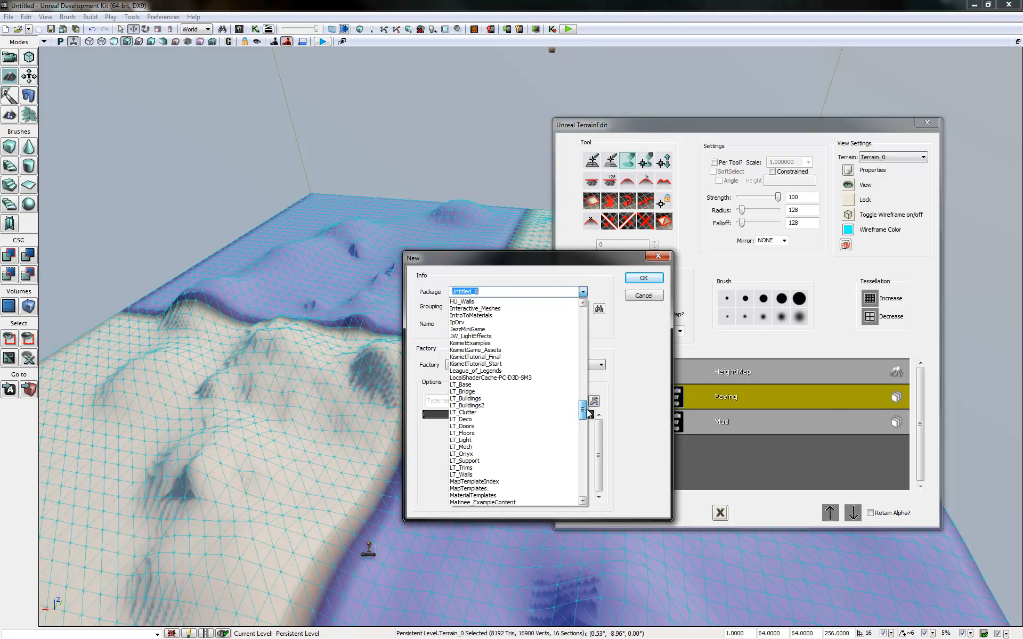
pyautogui.click(515, 370)
pyautogui.click(498, 309)
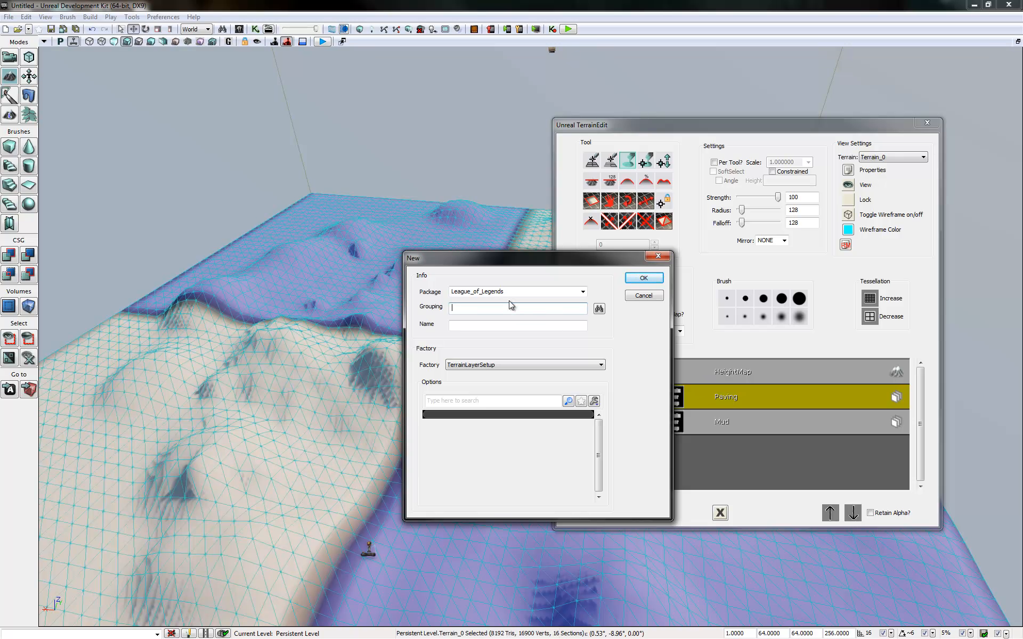
pyautogui.doubleClick(483, 291)
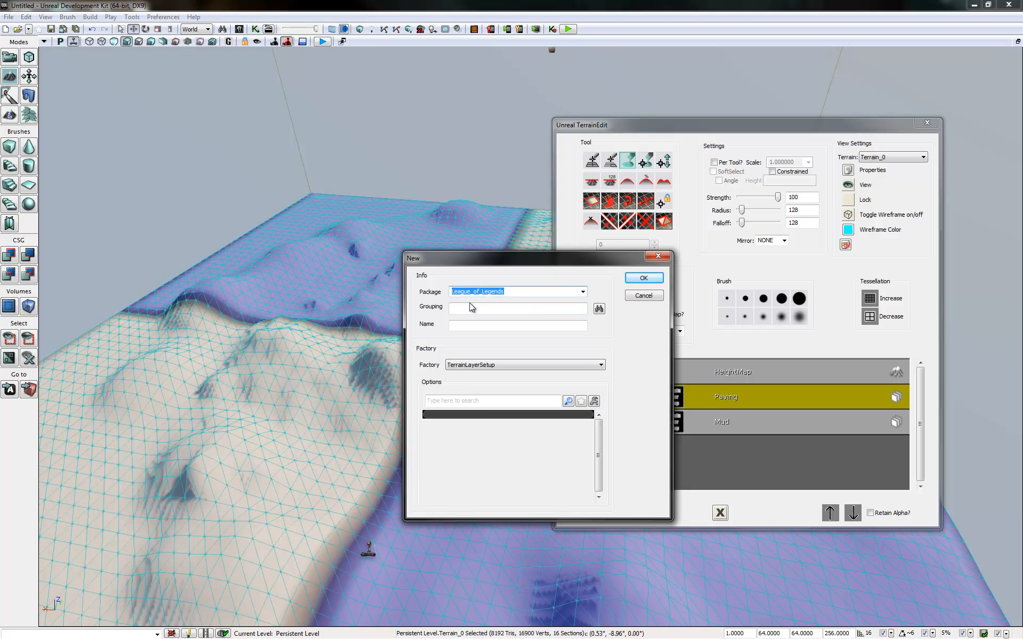
pyautogui.click(471, 306)
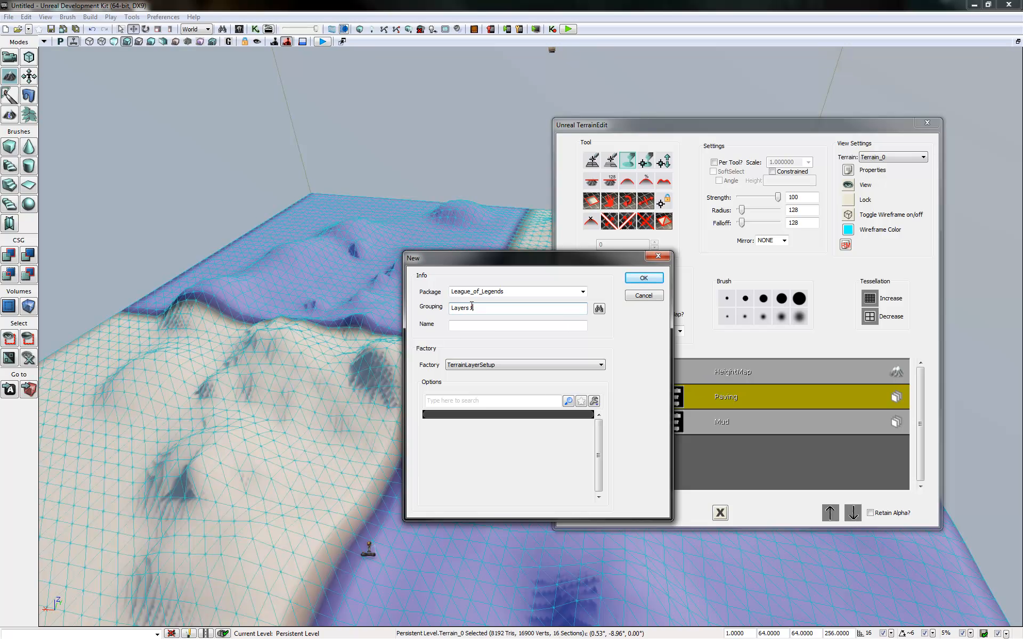
pyautogui.click(523, 326)
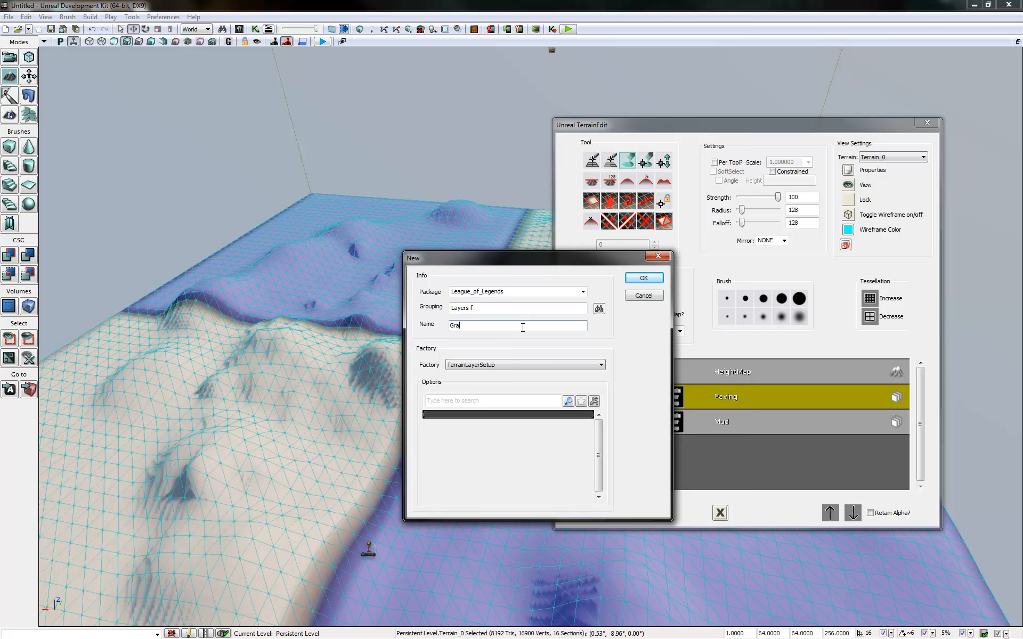
pyautogui.click(644, 278)
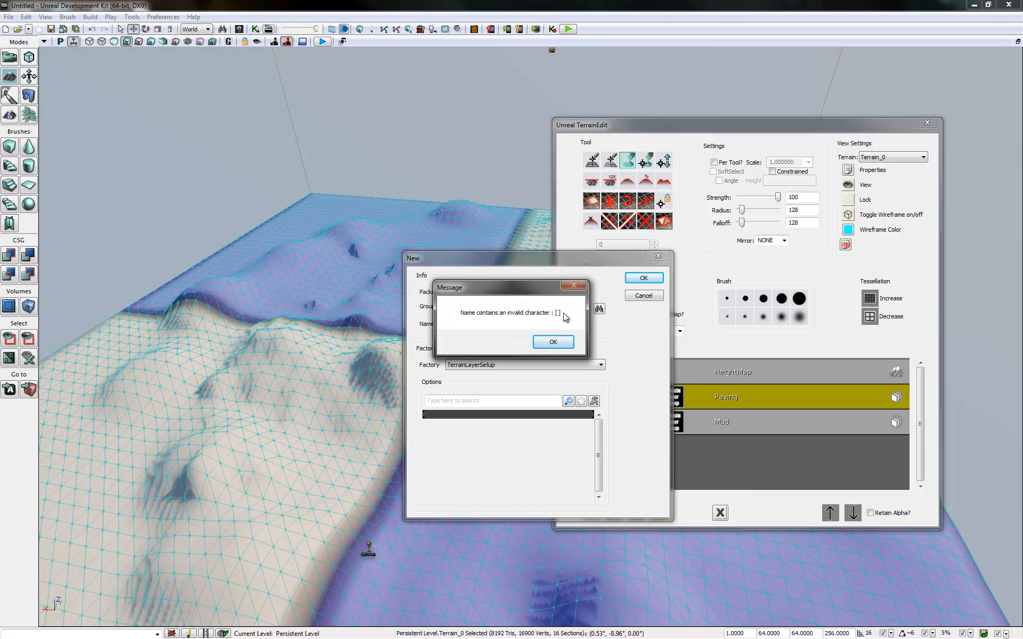
pyautogui.click(553, 342)
pyautogui.click(500, 308)
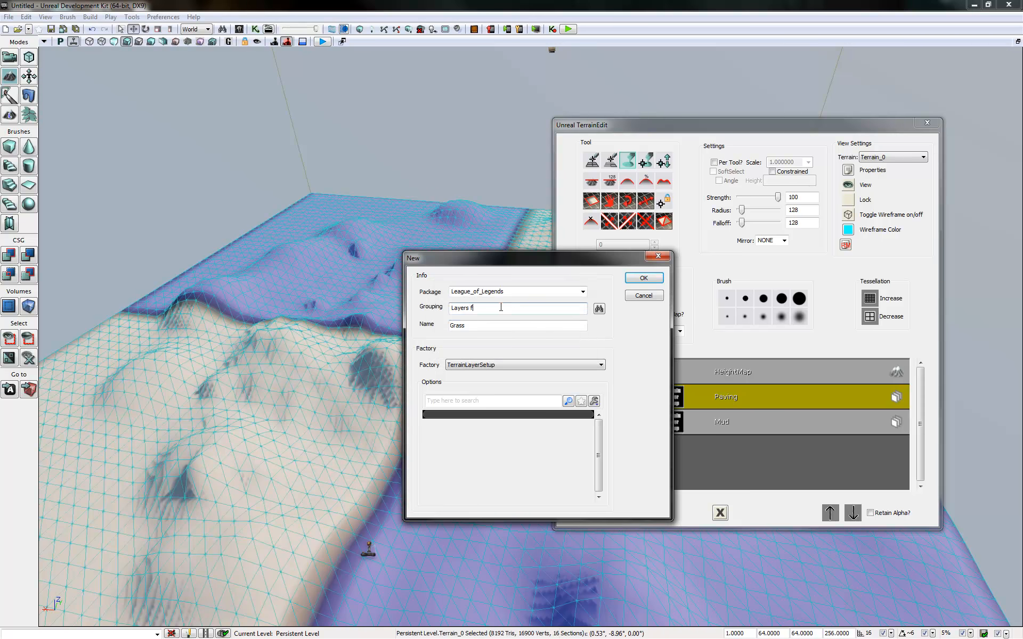
pyautogui.click(644, 278)
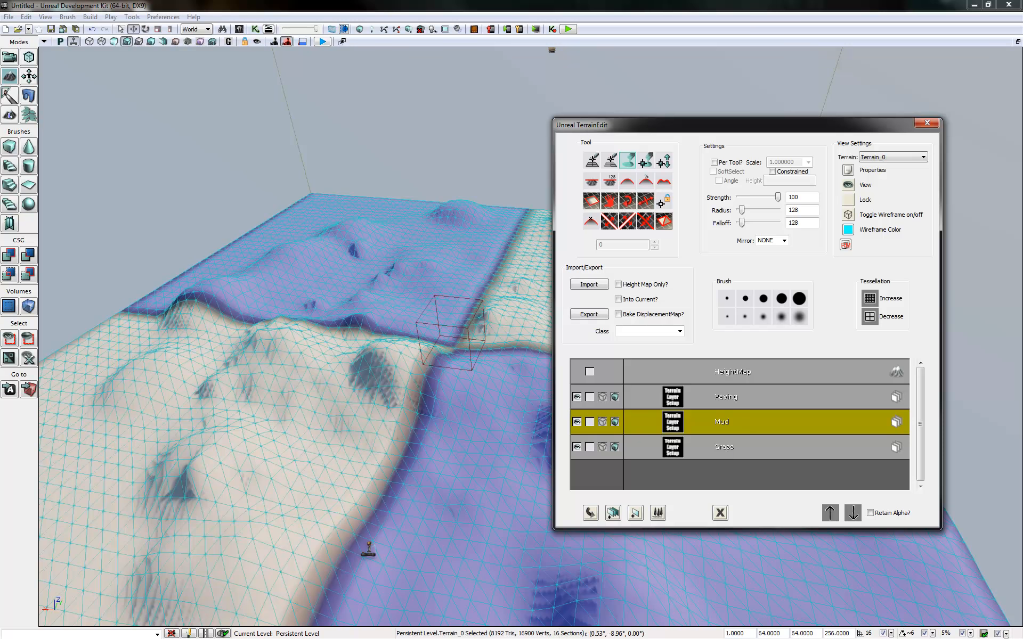
# Switch to the Content Browser and examine the terrain layer setups in the Layers group of the League_of_Legends package.
pyautogui.moveTo(1022, 66); pyautogui.dragTo(637, 1)
pyautogui.click(46, 465)
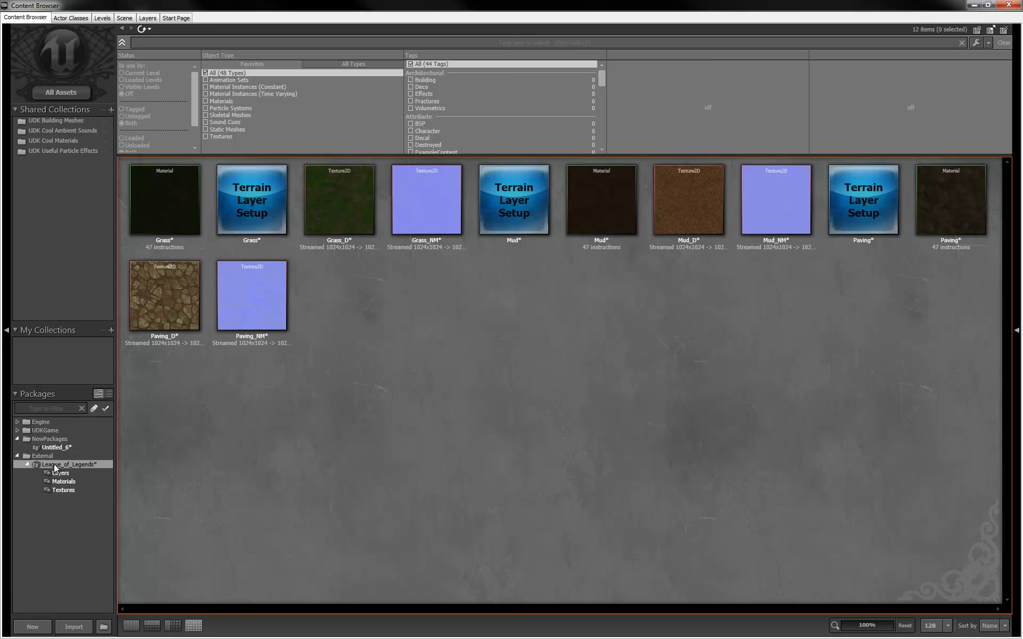
pyautogui.click(63, 474)
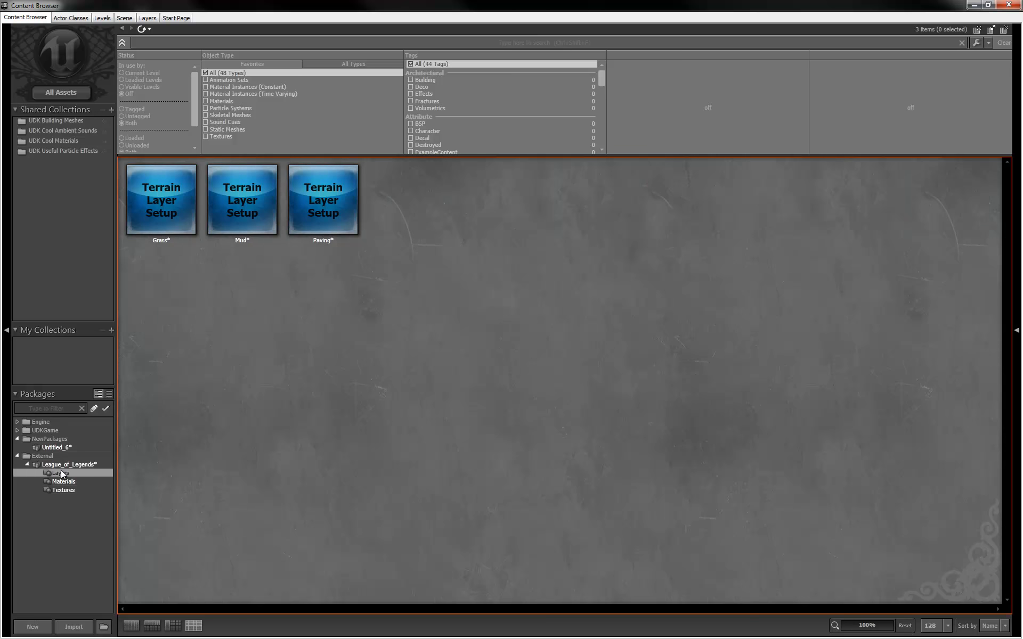
pyautogui.click(151, 197)
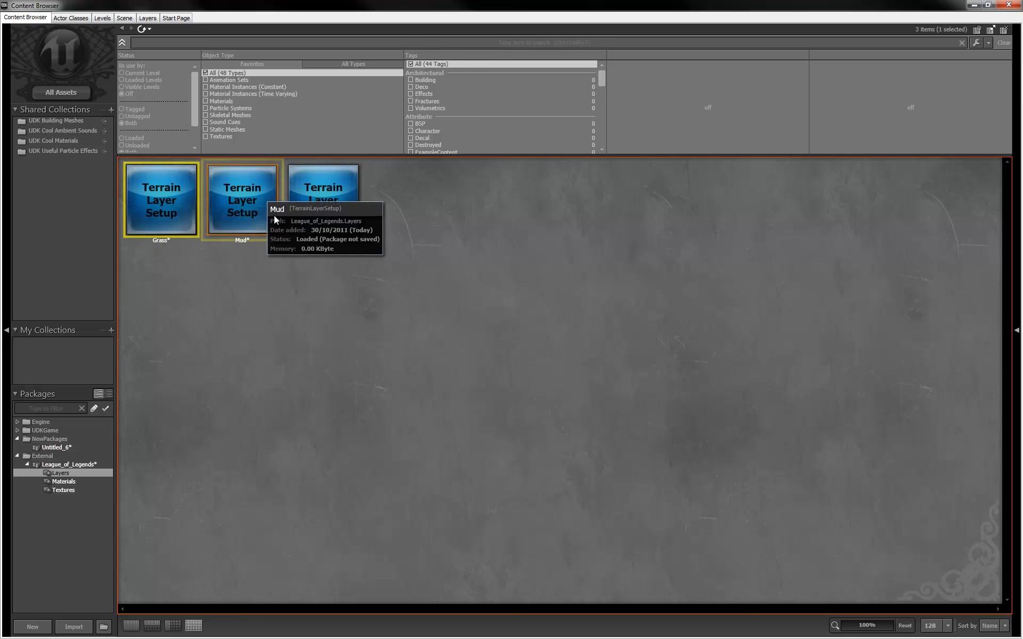
pyautogui.click(354, 211)
pyautogui.moveTo(639, 5); pyautogui.dragTo(1022, 30)
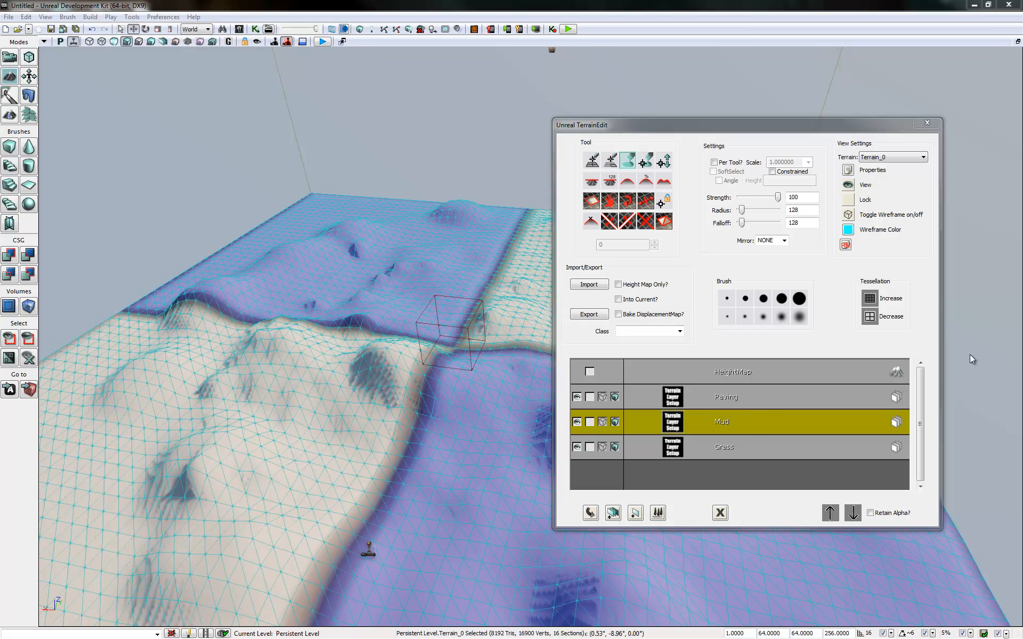
# Return to terrain editing and create a terrain material for the Paving layer named Paving_Mat in the League_of_Legends package, with grouping Layers.
pyautogui.click(726, 395)
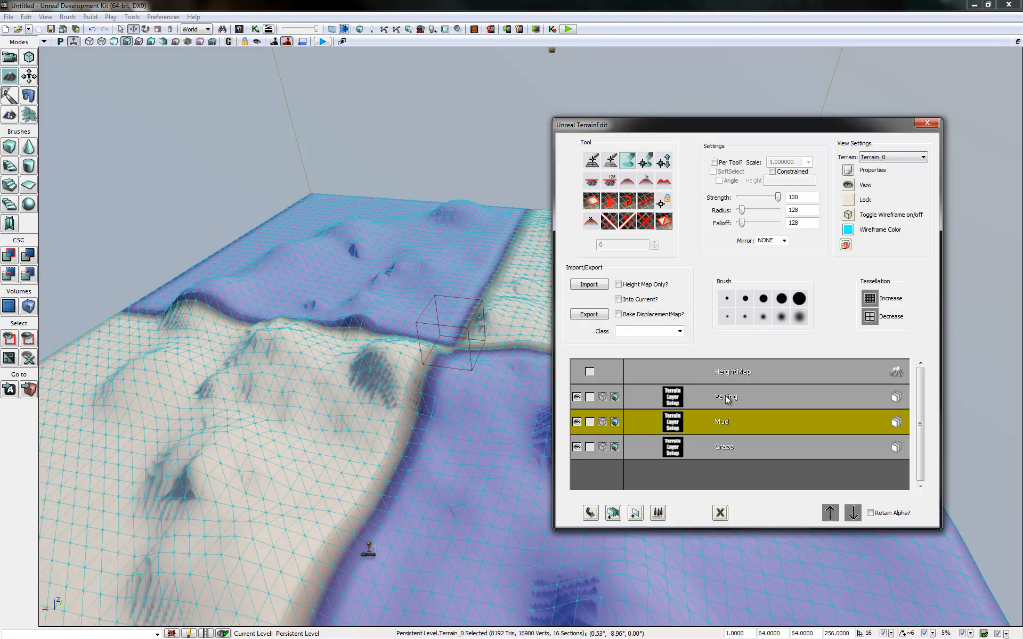
pyautogui.rightClick(725, 397)
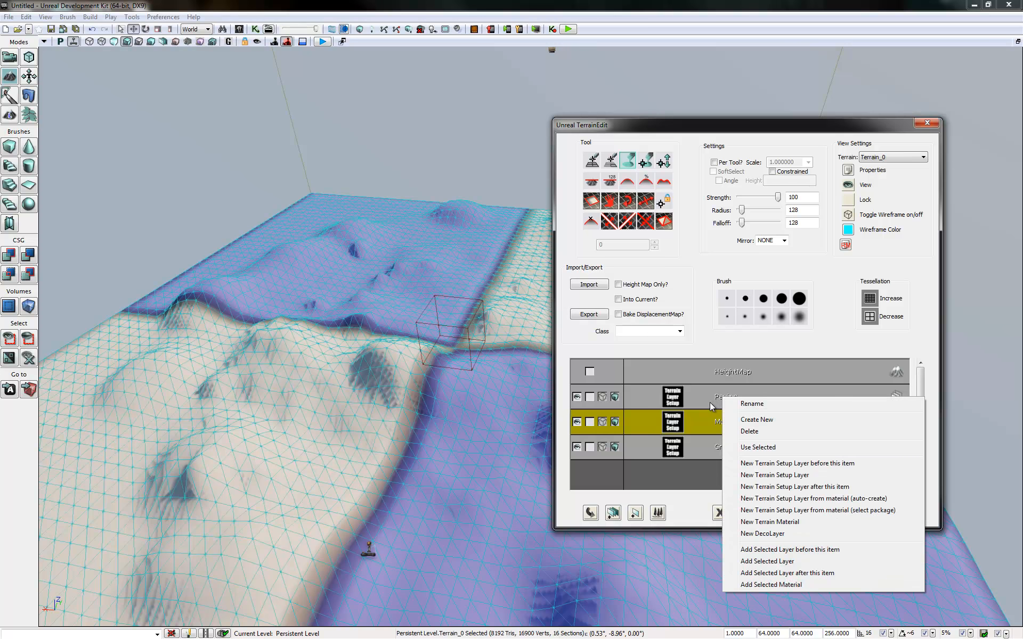
pyautogui.click(768, 522)
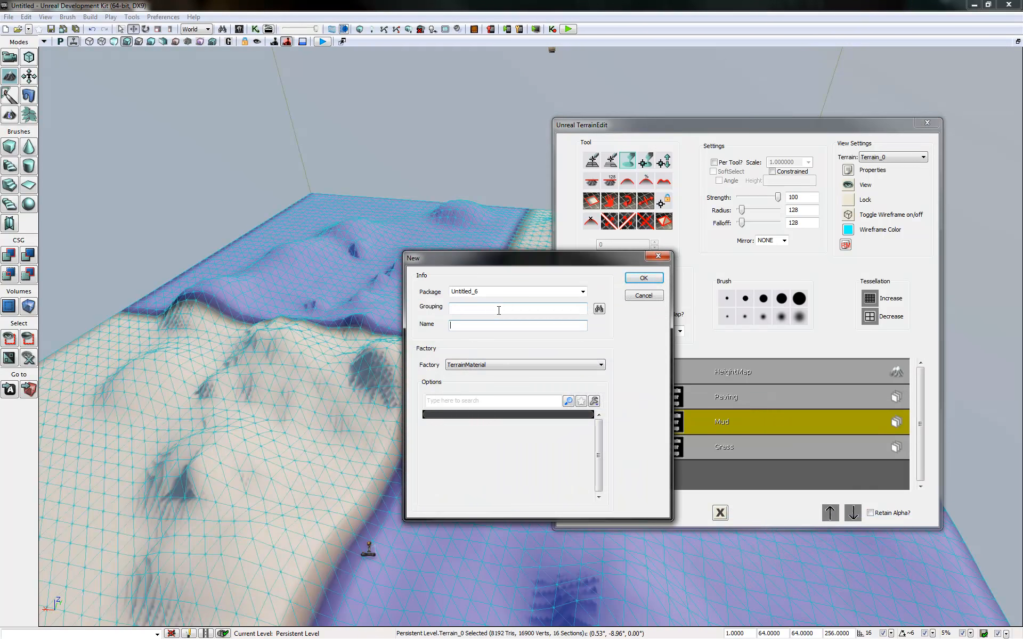
pyautogui.click(498, 311)
pyautogui.click(583, 292)
pyautogui.moveTo(583, 305); pyautogui.dragTo(584, 406)
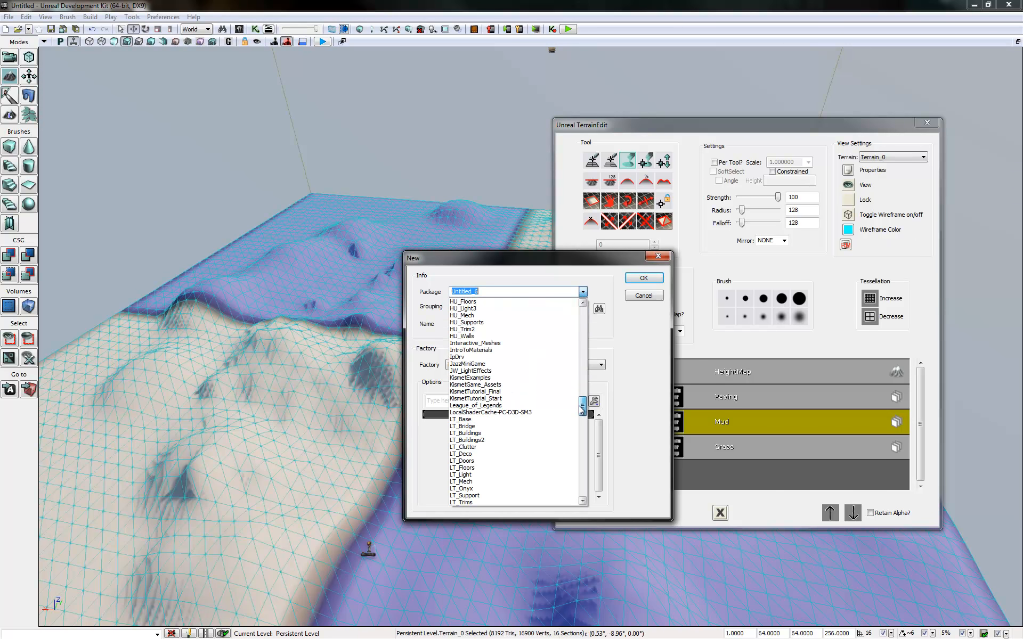
pyautogui.click(520, 407)
pyautogui.click(463, 326)
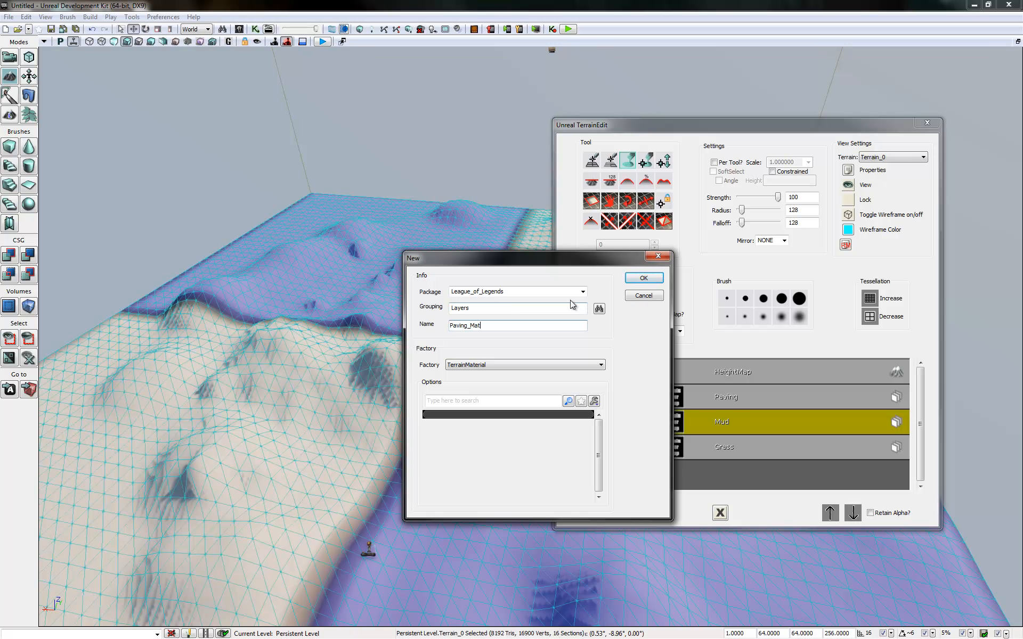
pyautogui.click(659, 281)
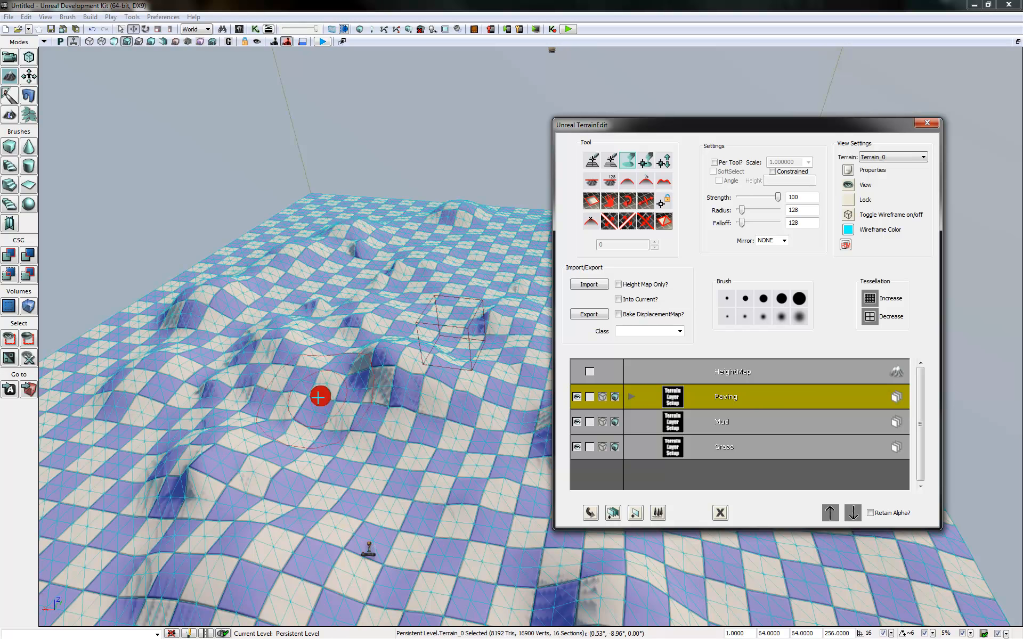
# Switch to the Content Browser and assign the Paving material from the Materials group to the Paving_mat terrain material.
pyautogui.moveTo(1022, 70); pyautogui.dragTo(638, 76)
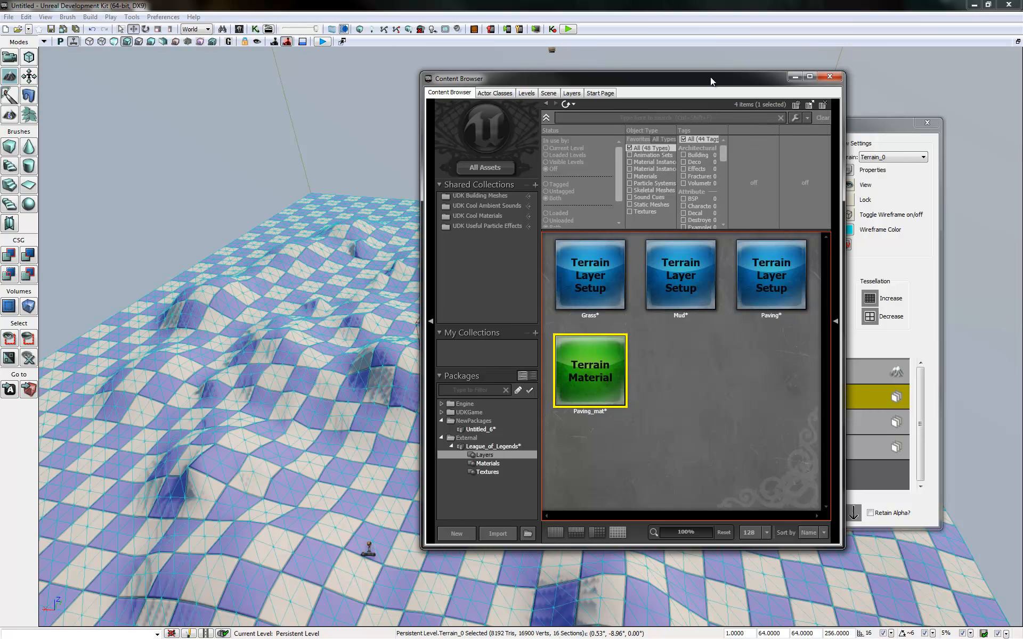
pyautogui.moveTo(715, 85); pyautogui.dragTo(838, 118)
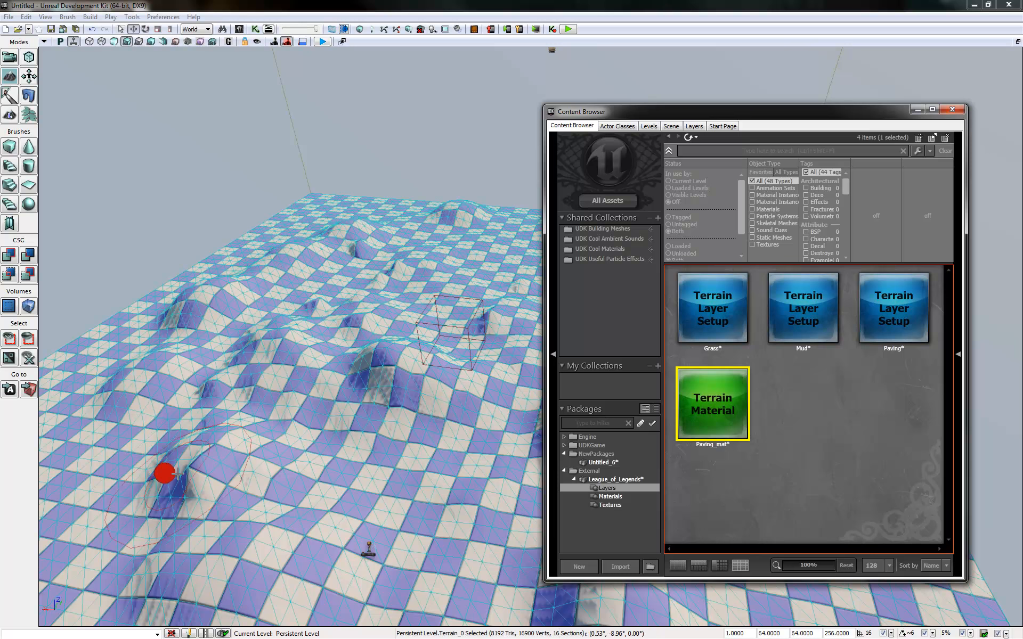
pyautogui.rightClick(714, 383)
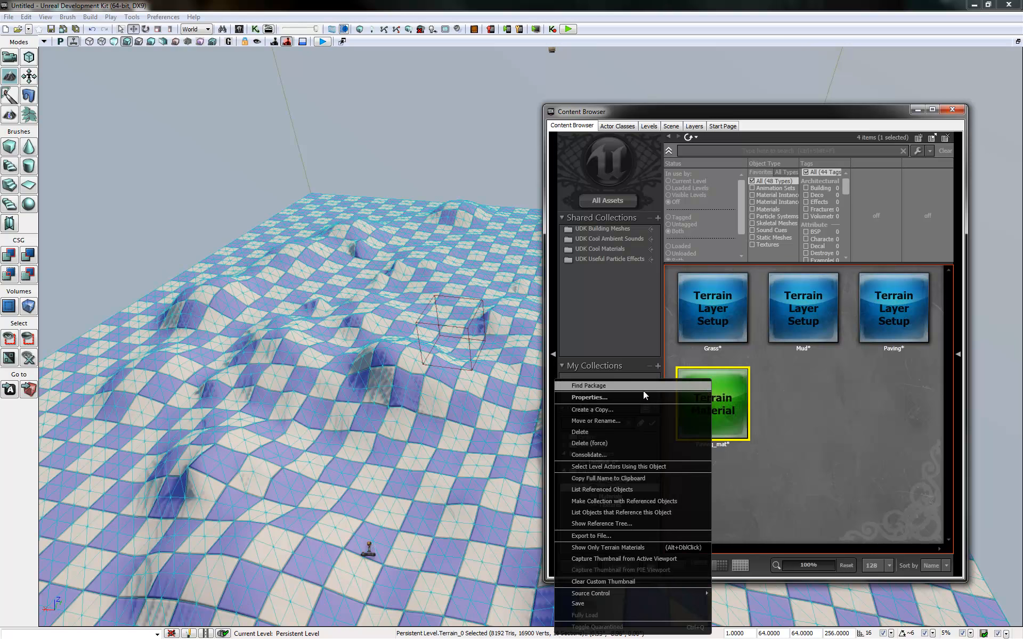
pyautogui.click(621, 397)
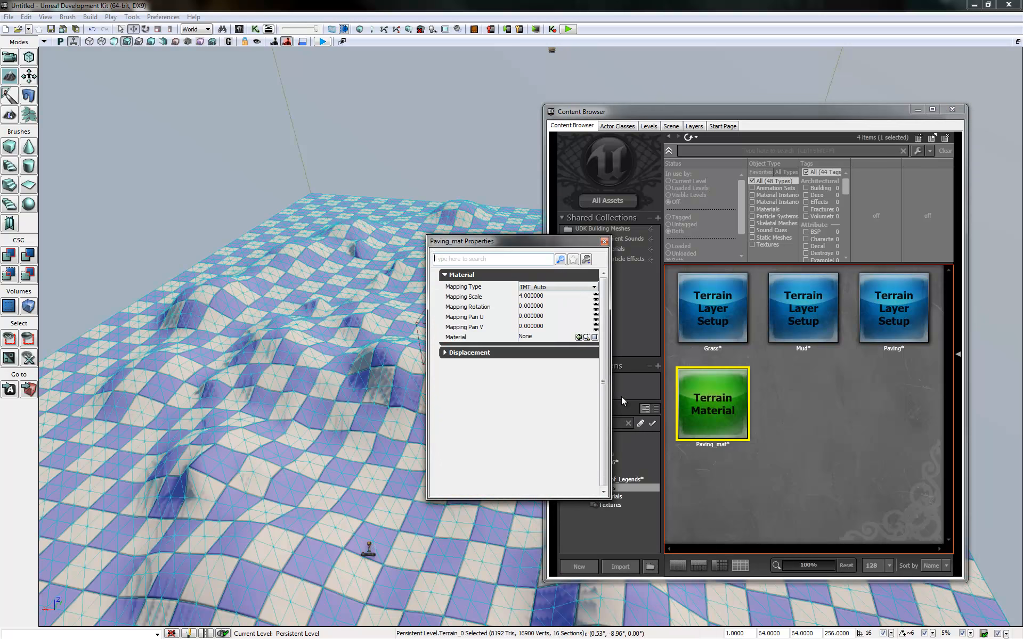
pyautogui.moveTo(561, 230); pyautogui.dragTo(432, 145)
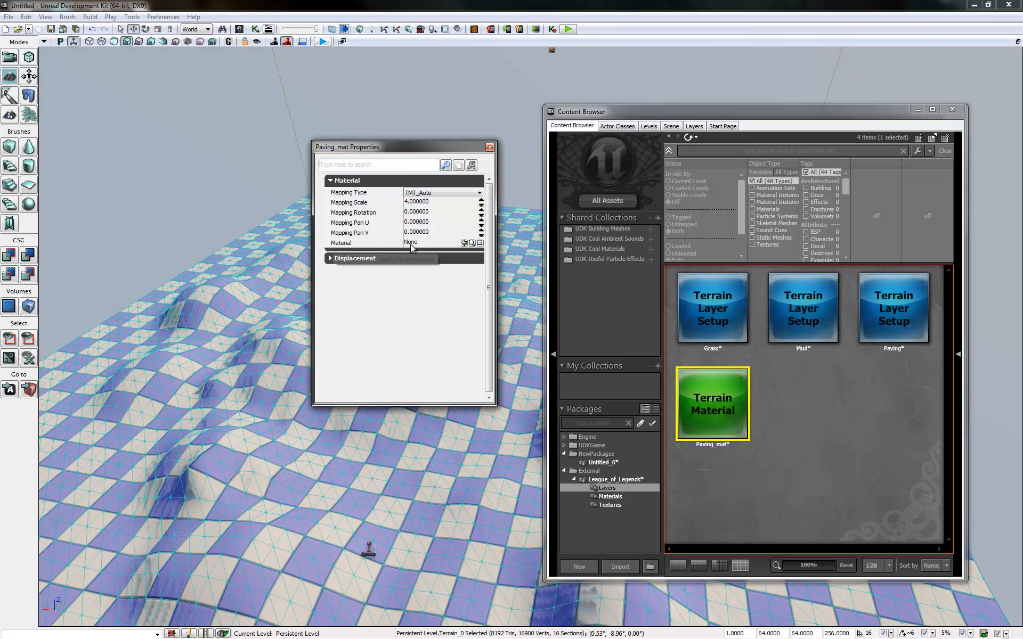
pyautogui.click(615, 498)
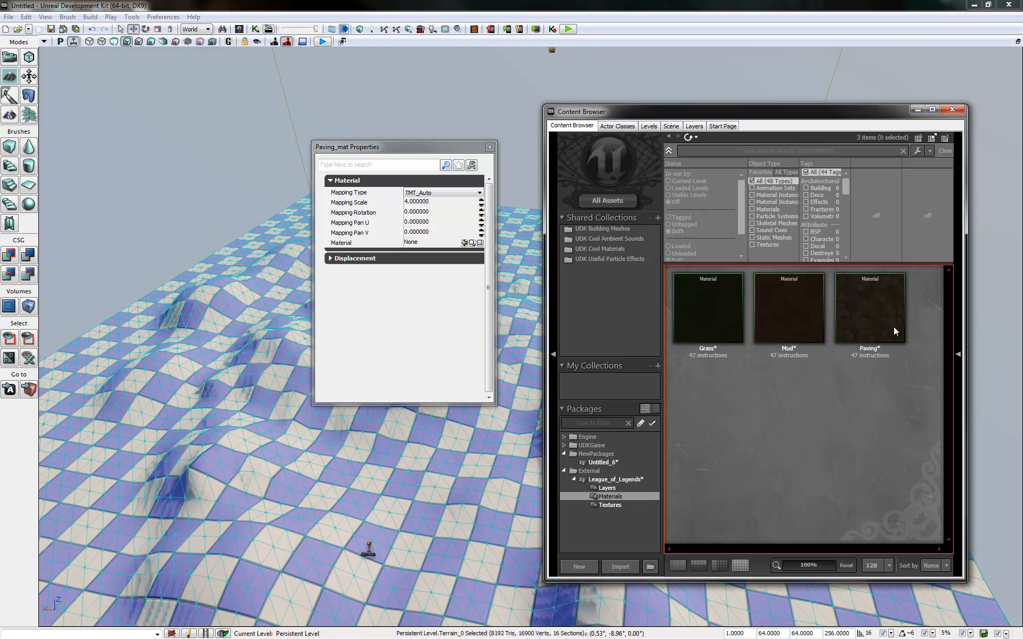
pyautogui.click(878, 322)
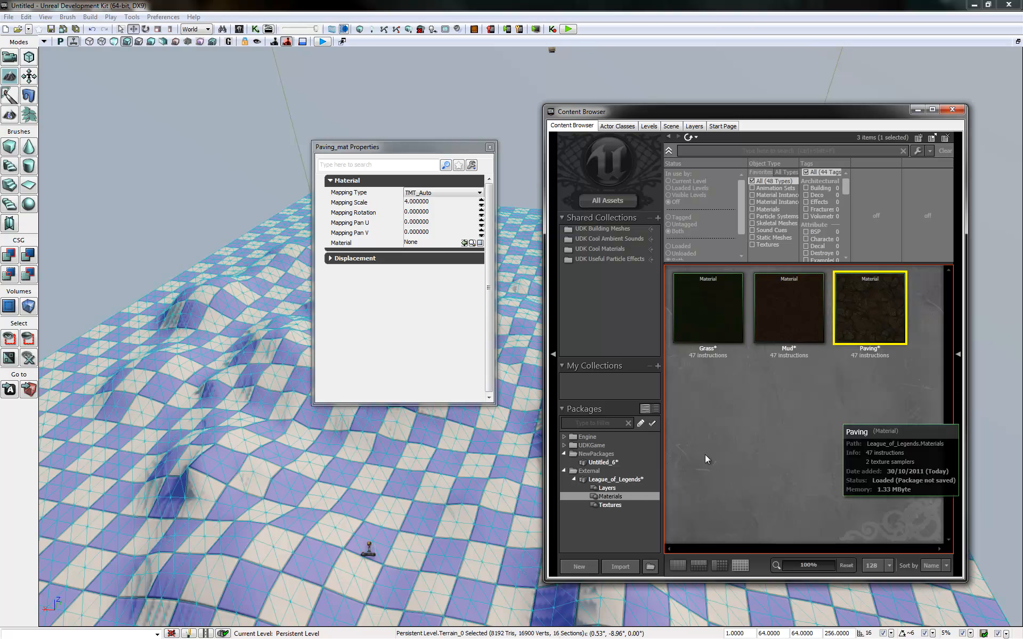
pyautogui.click(464, 244)
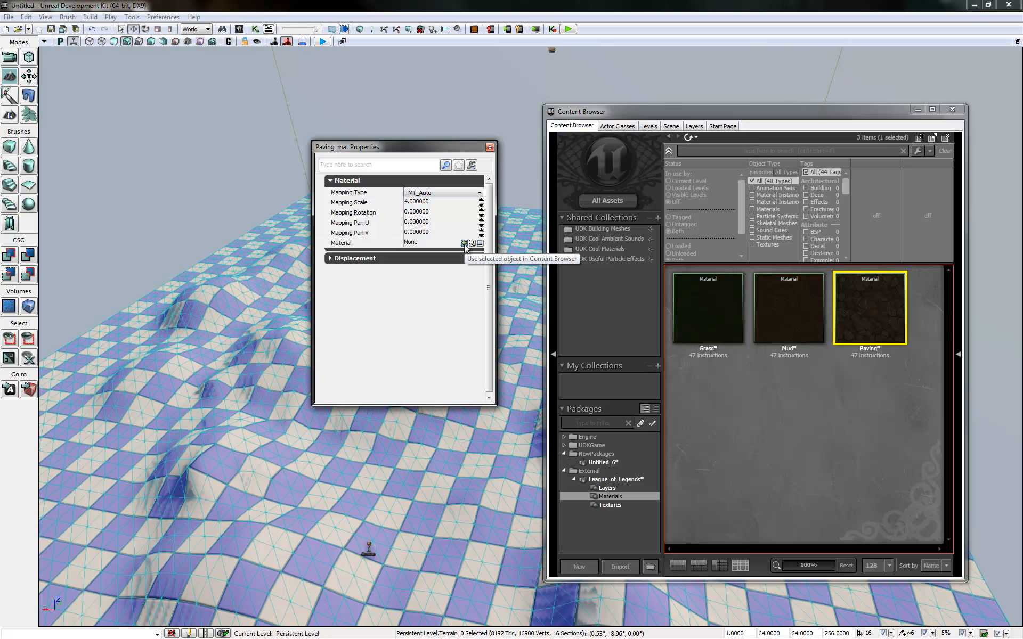
pyautogui.click(463, 243)
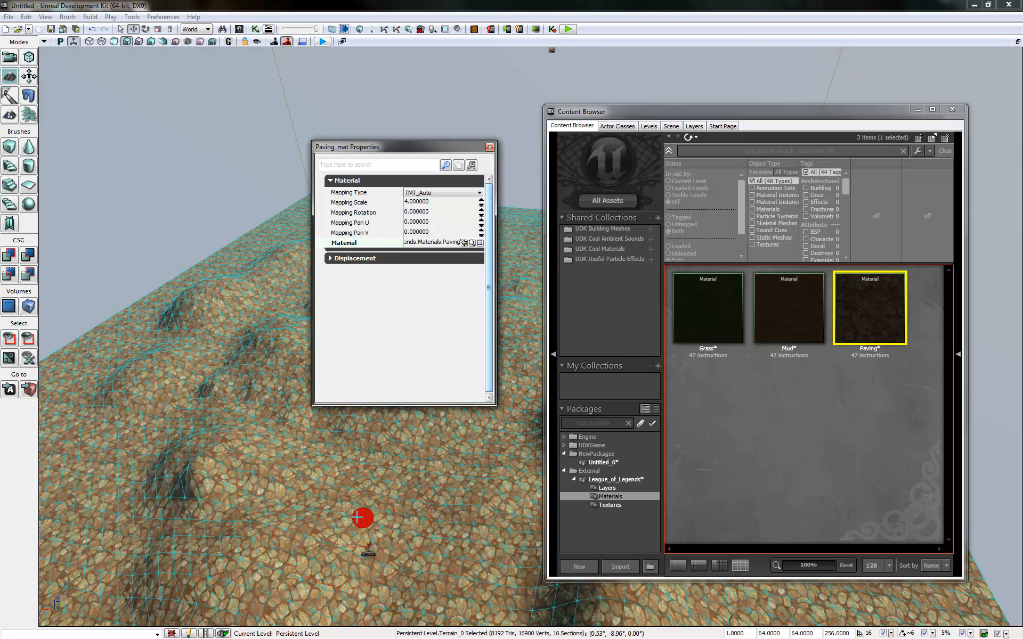
pyautogui.click(489, 148)
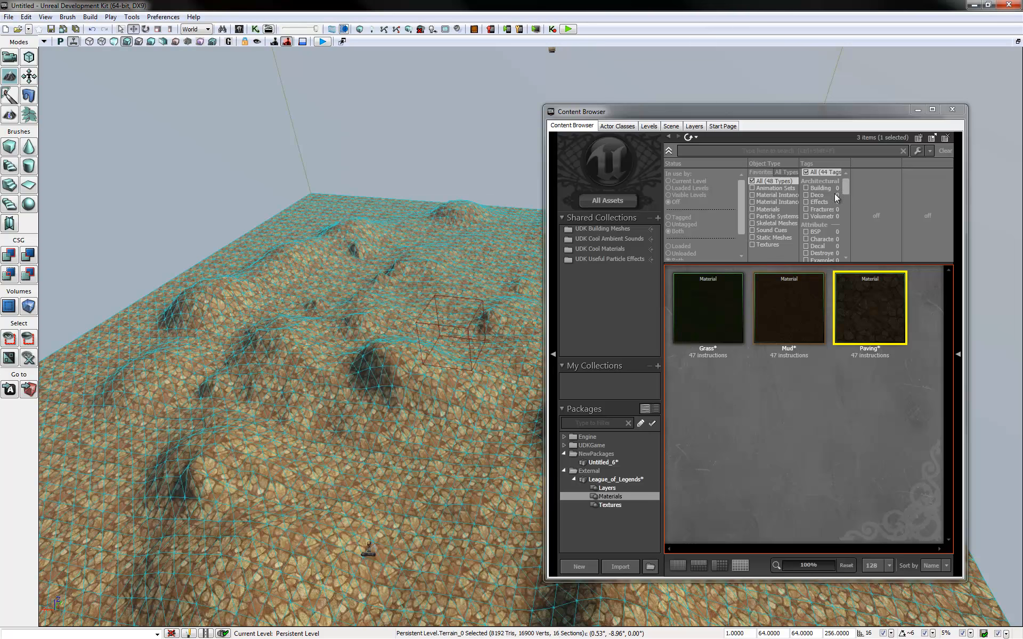
# Create a terrain material for the Mud layer named Mud_Mat in the League_of_Legends package, with grouping Layers.
pyautogui.moveTo(823, 116); pyautogui.dragTo(376, 102)
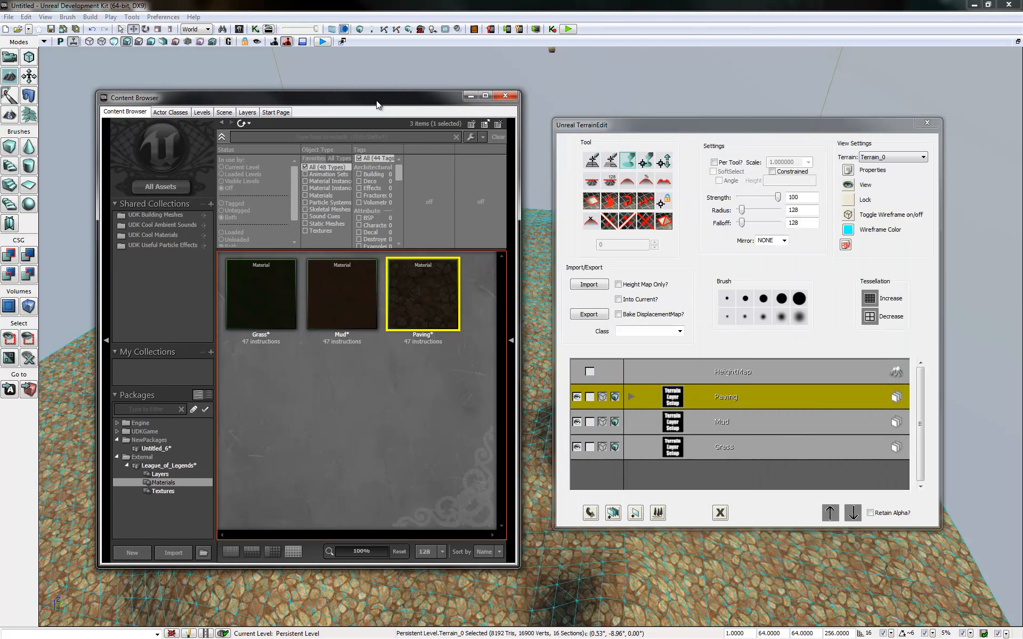
pyautogui.rightClick(726, 421)
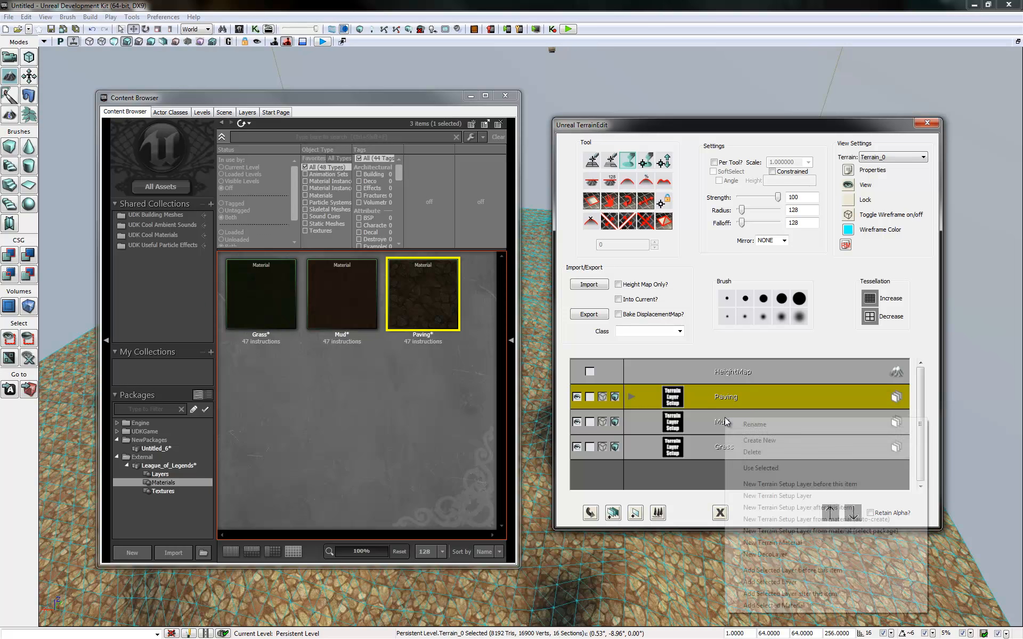
pyautogui.click(767, 543)
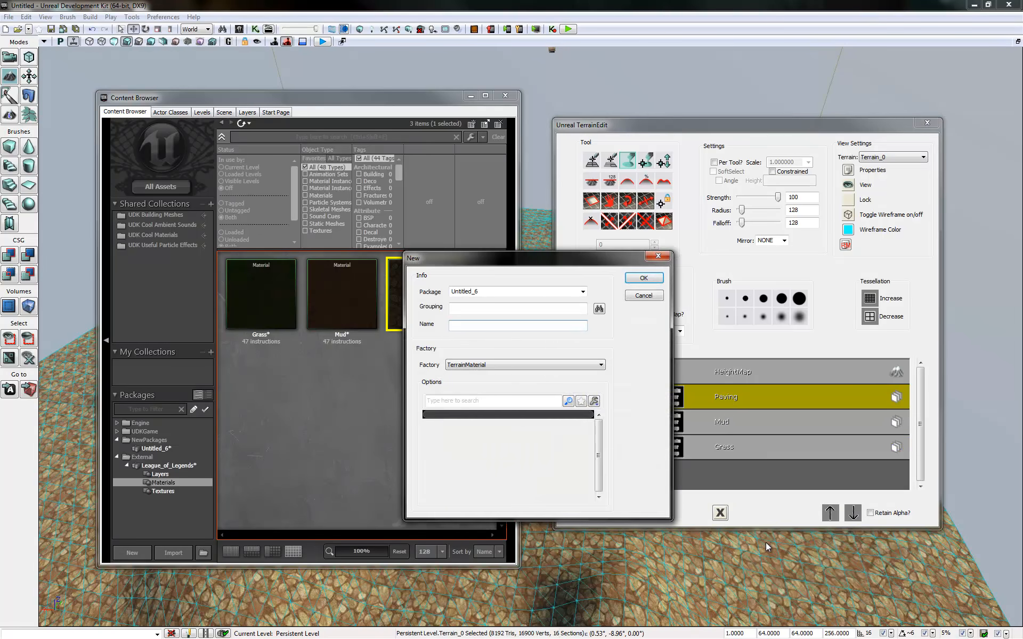
pyautogui.click(582, 291)
pyautogui.moveTo(583, 320); pyautogui.dragTo(586, 407)
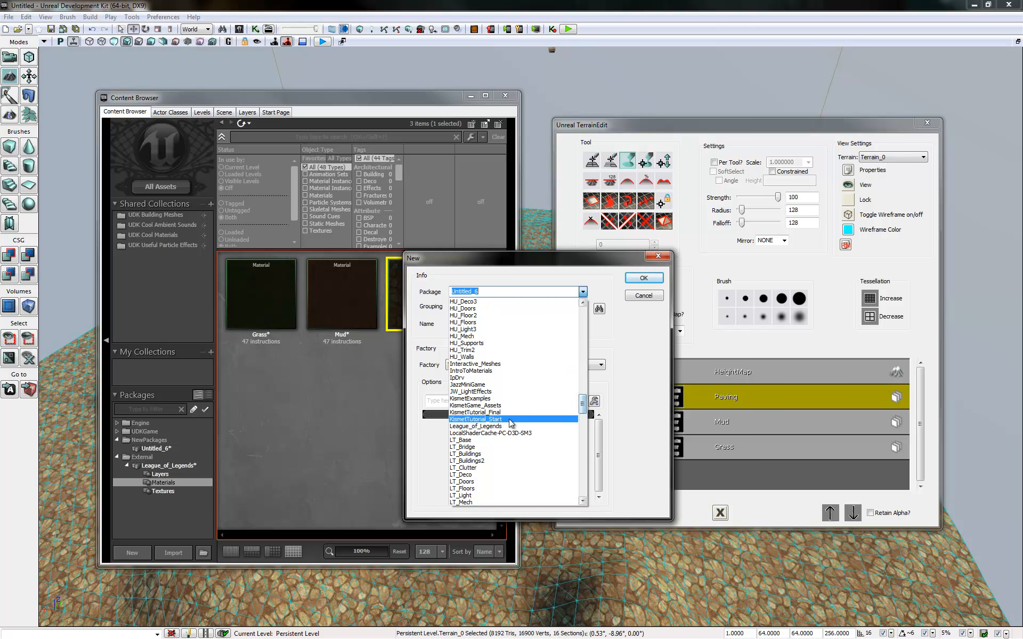
pyautogui.click(505, 426)
pyautogui.click(524, 309)
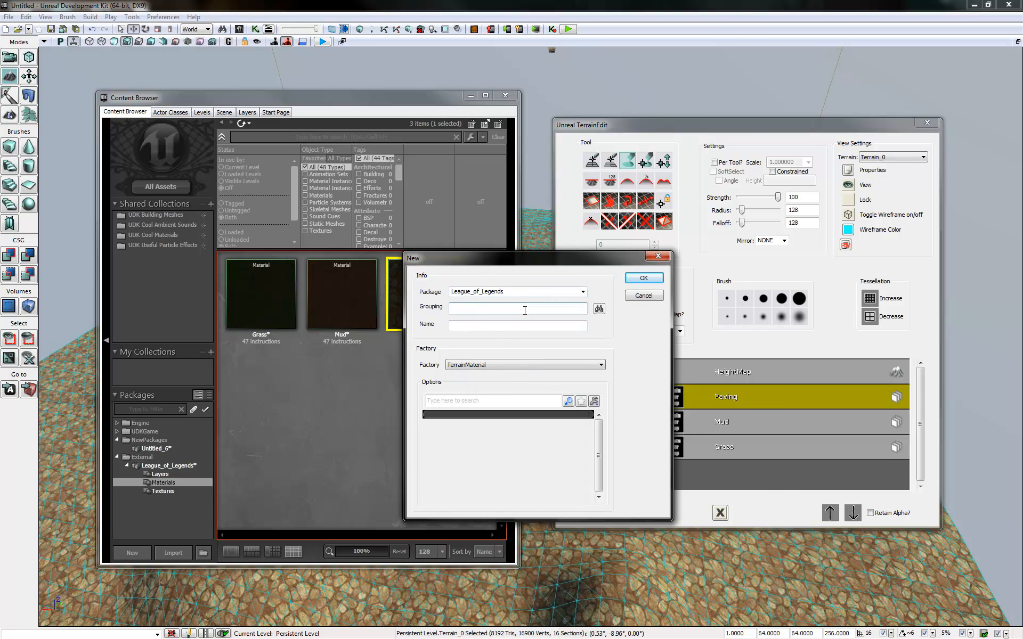
pyautogui.click(526, 325)
pyautogui.click(644, 277)
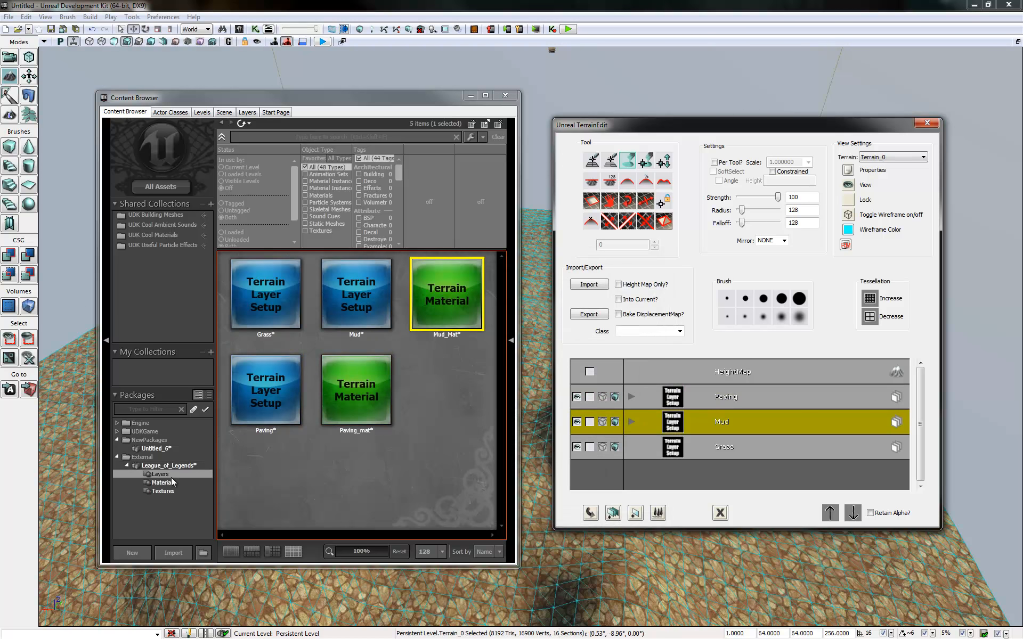
# Assign the Mud material from the package's Materials group to the Mud_Mat terrain material.
pyautogui.rightClick(452, 292)
pyautogui.click(381, 310)
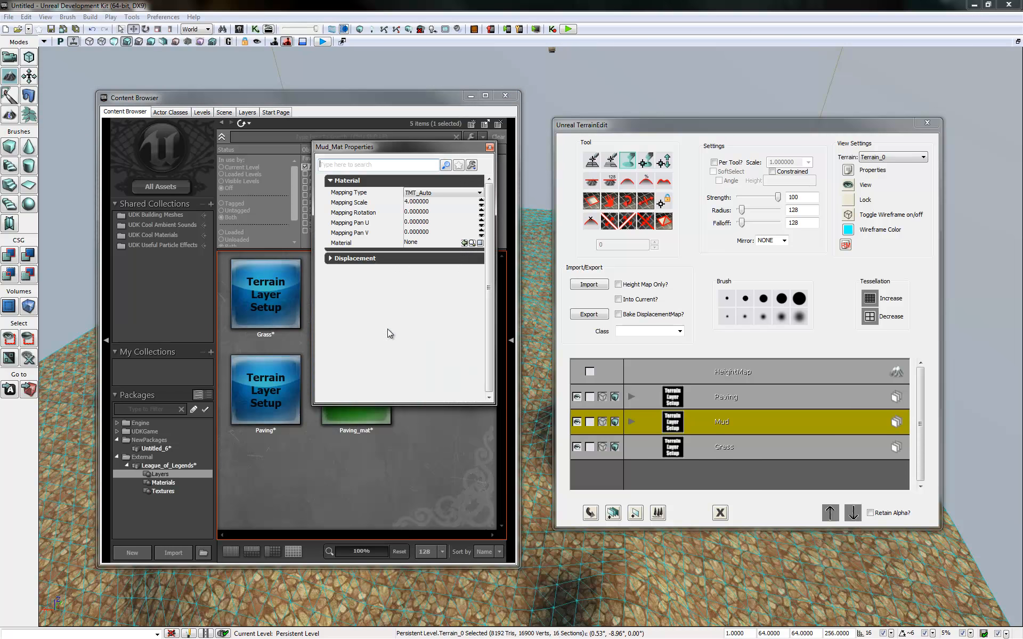
pyautogui.moveTo(429, 155); pyautogui.dragTo(644, 178)
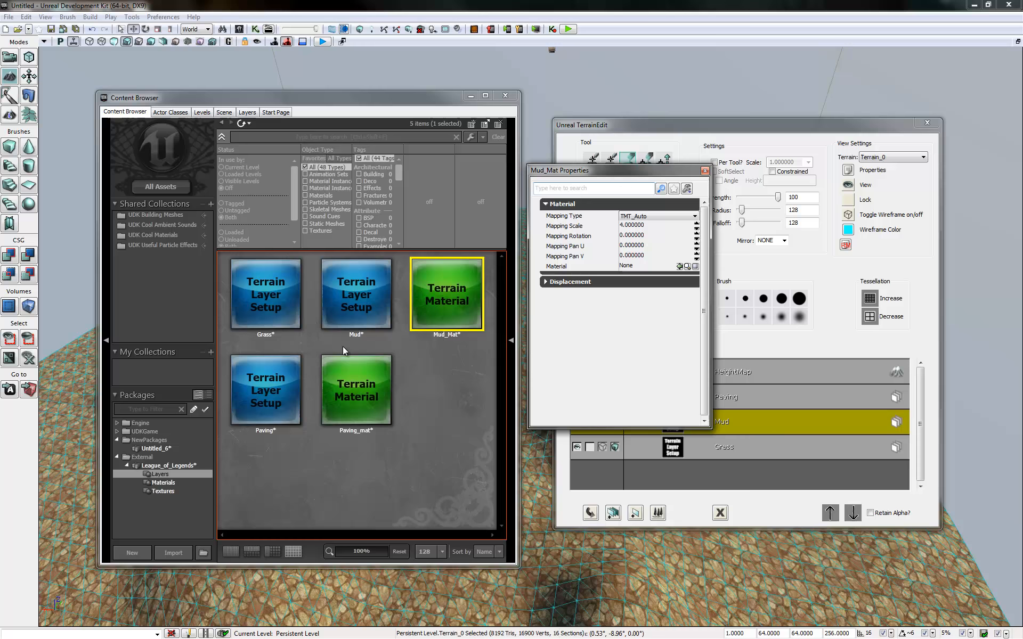
pyautogui.click(161, 484)
pyautogui.click(343, 302)
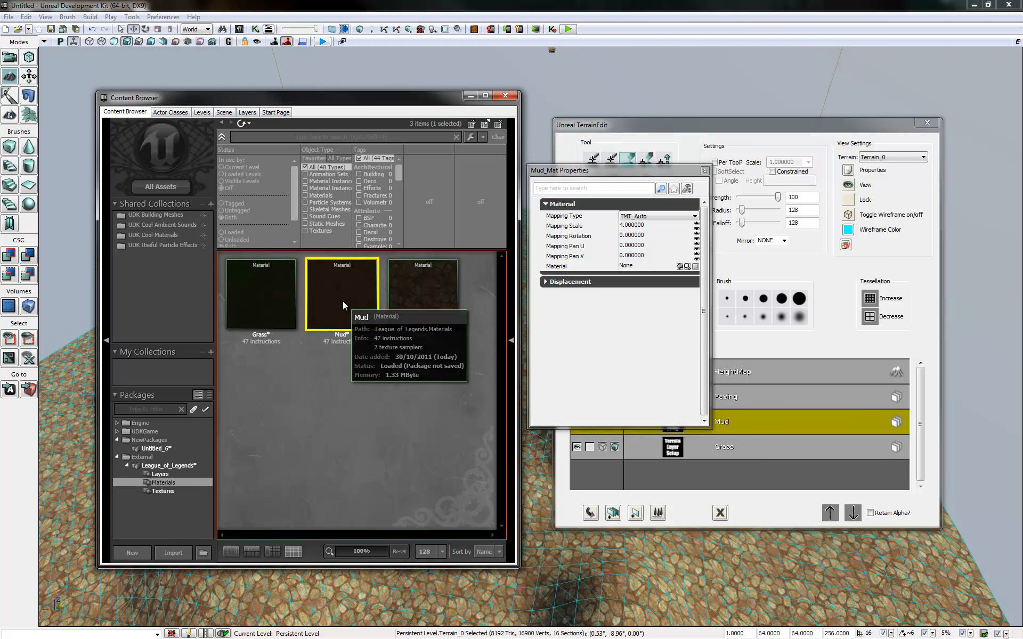
pyautogui.click(679, 267)
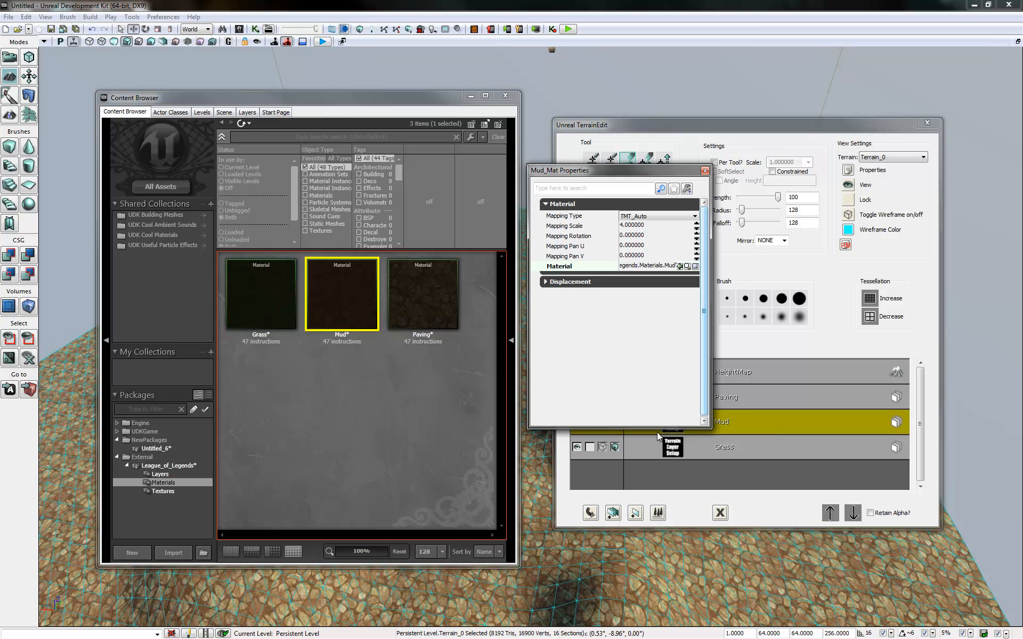
pyautogui.click(704, 171)
# Create a terrain material for the Grass layer named Grass_Mat in the League_of_Legends package, with grouping Layers.
pyautogui.rightClick(744, 457)
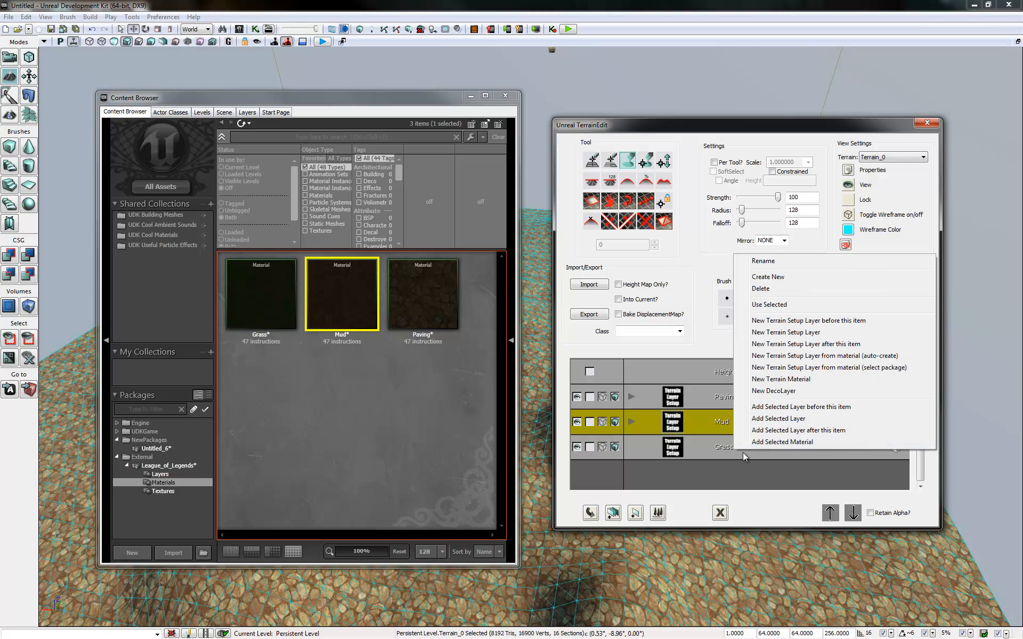
pyautogui.click(767, 379)
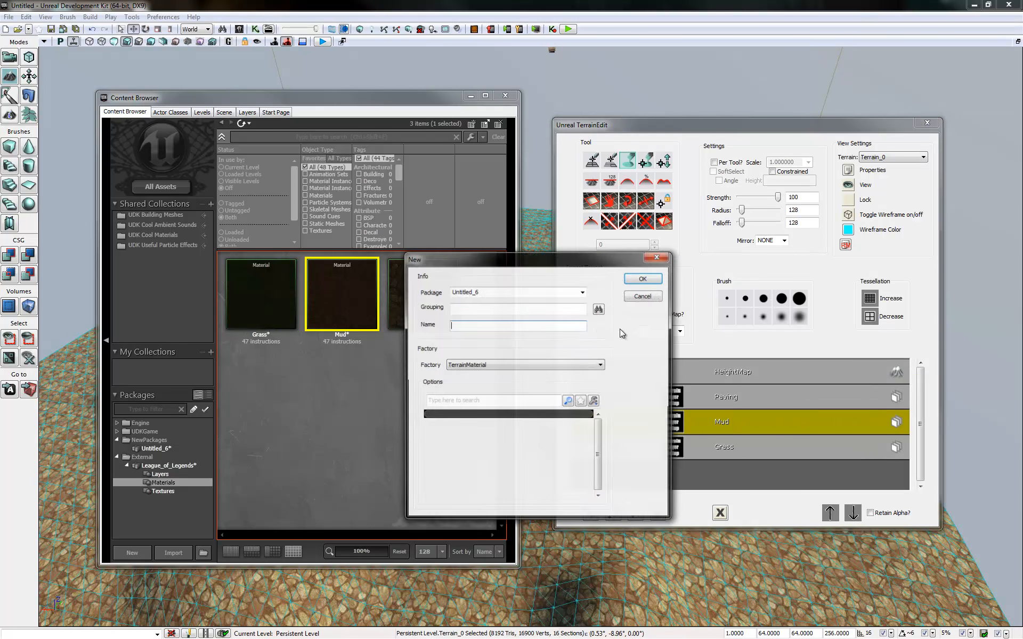
pyautogui.click(582, 292)
pyautogui.moveTo(583, 319); pyautogui.dragTo(585, 400)
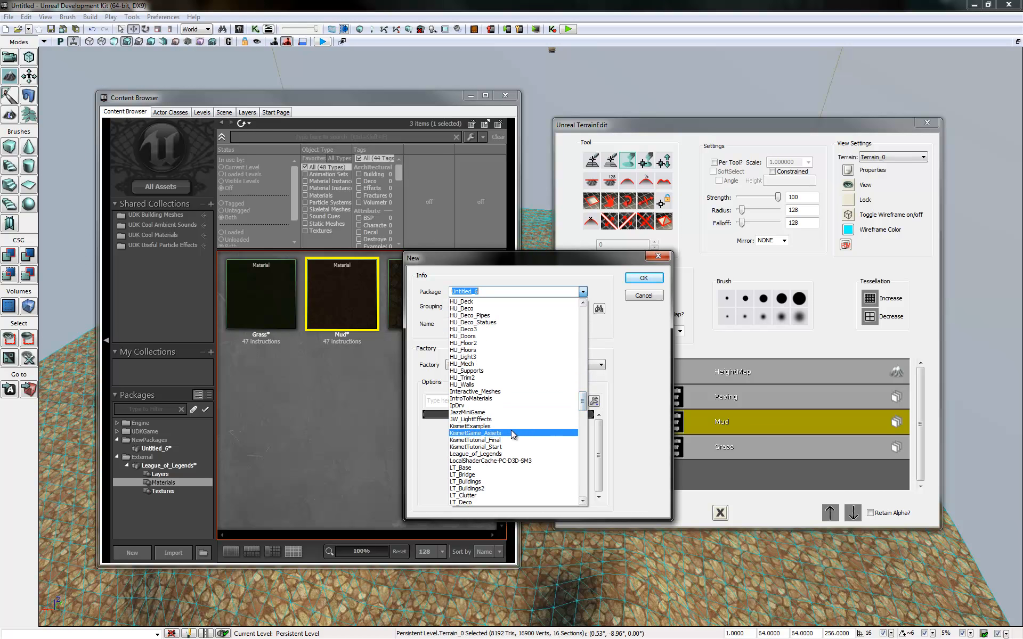
pyautogui.click(510, 453)
pyautogui.click(539, 307)
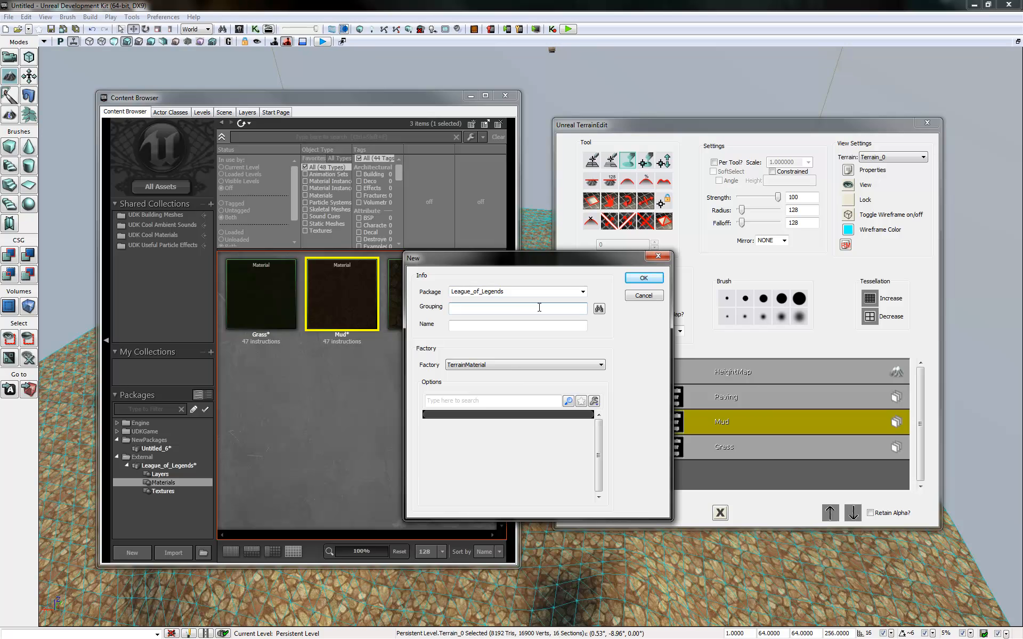
pyautogui.click(540, 324)
pyautogui.write('Grass_Mat')
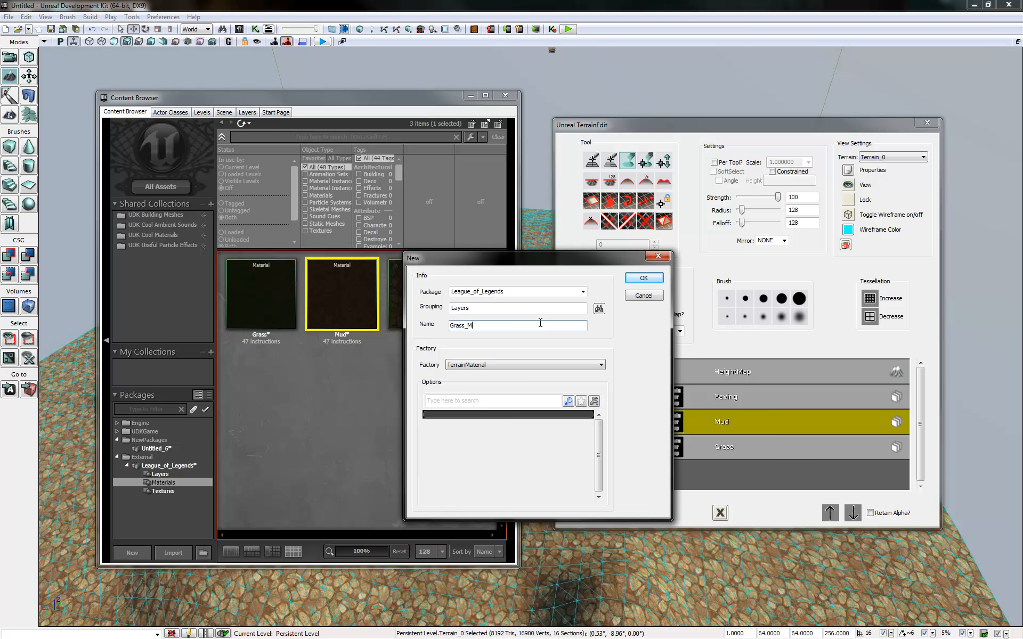
pyautogui.click(651, 277)
# Assign the Grass material from the Materials group to the Grass_Mat terrain material and close the Content Browser.
pyautogui.click(159, 474)
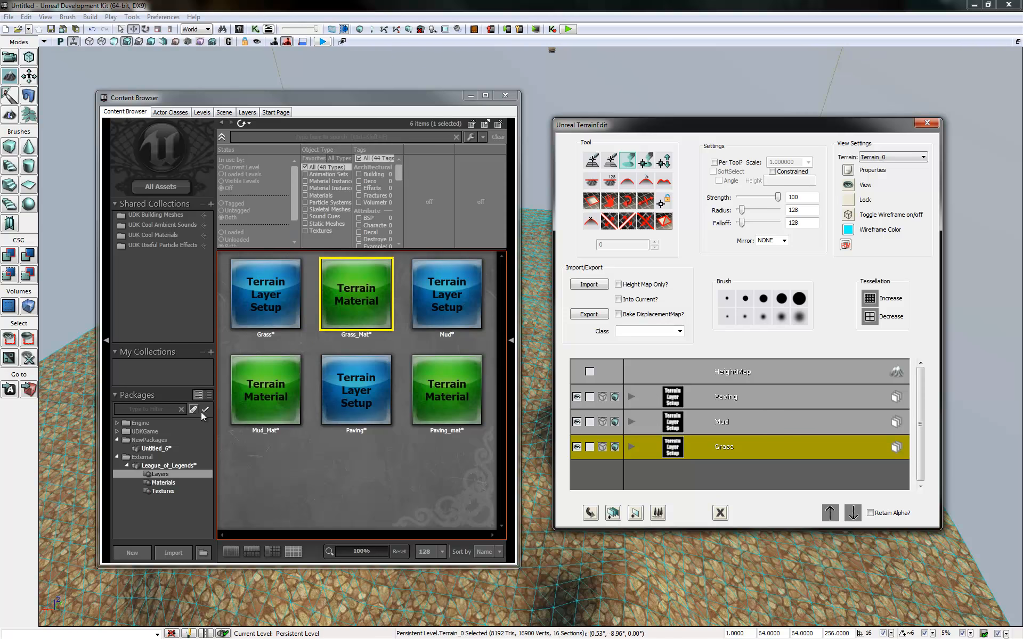
pyautogui.rightClick(348, 299)
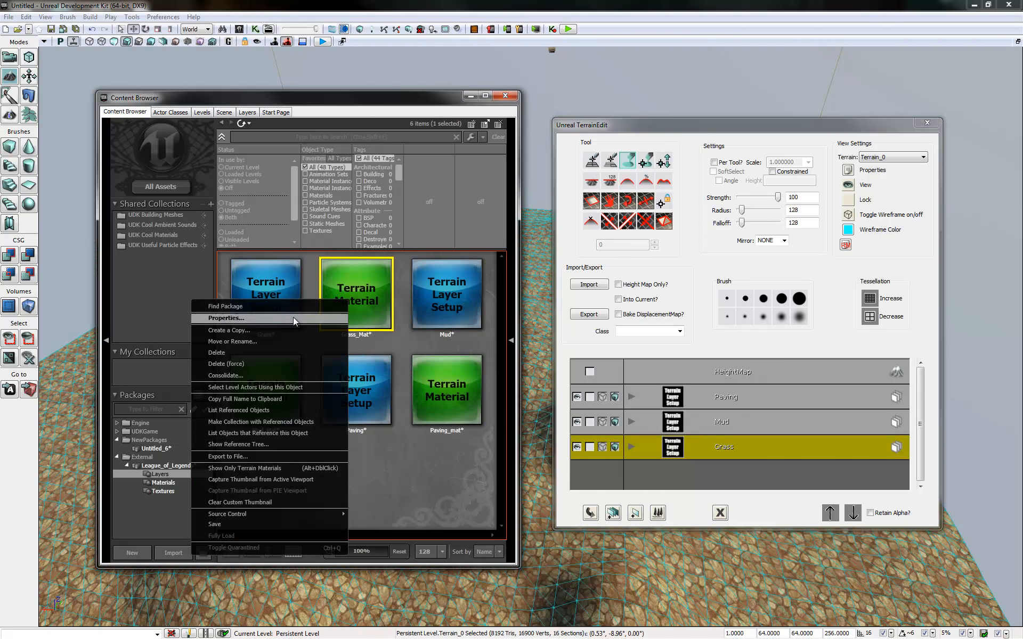
pyautogui.click(276, 317)
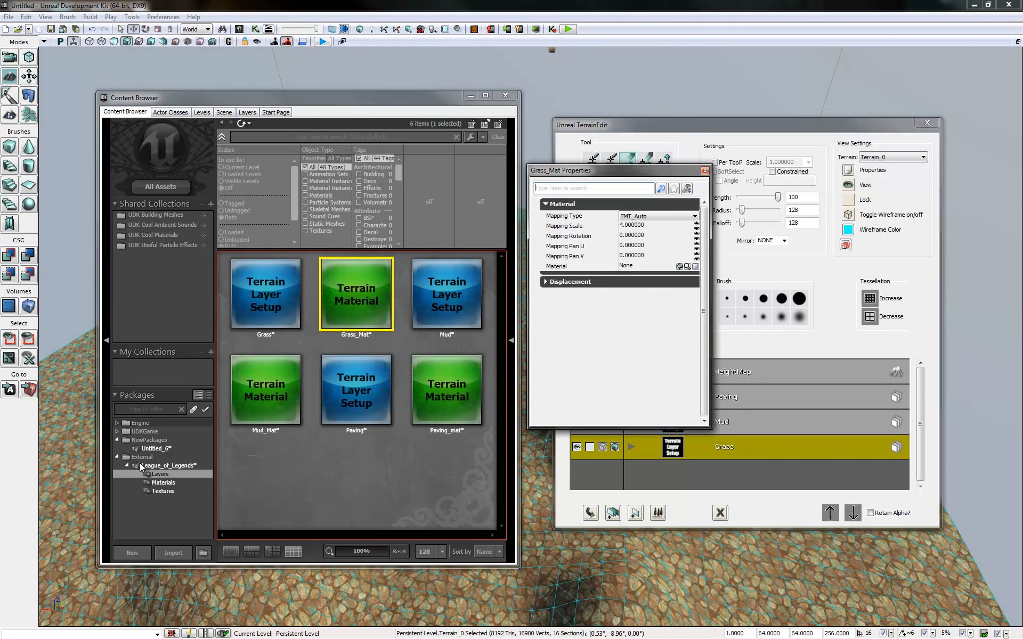
pyautogui.click(163, 484)
pyautogui.click(285, 312)
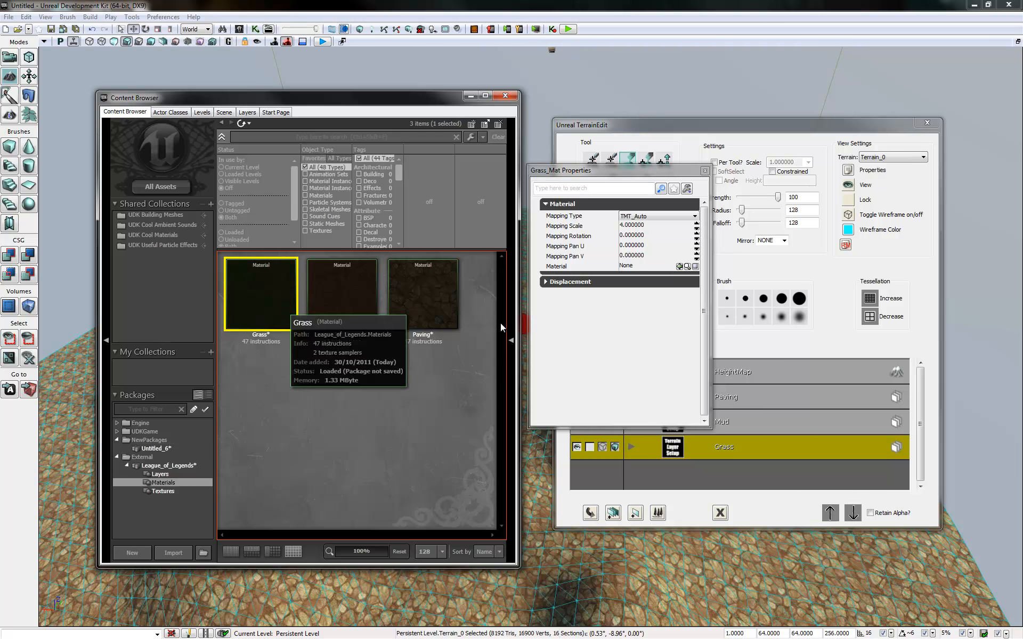
pyautogui.click(679, 266)
pyautogui.click(704, 170)
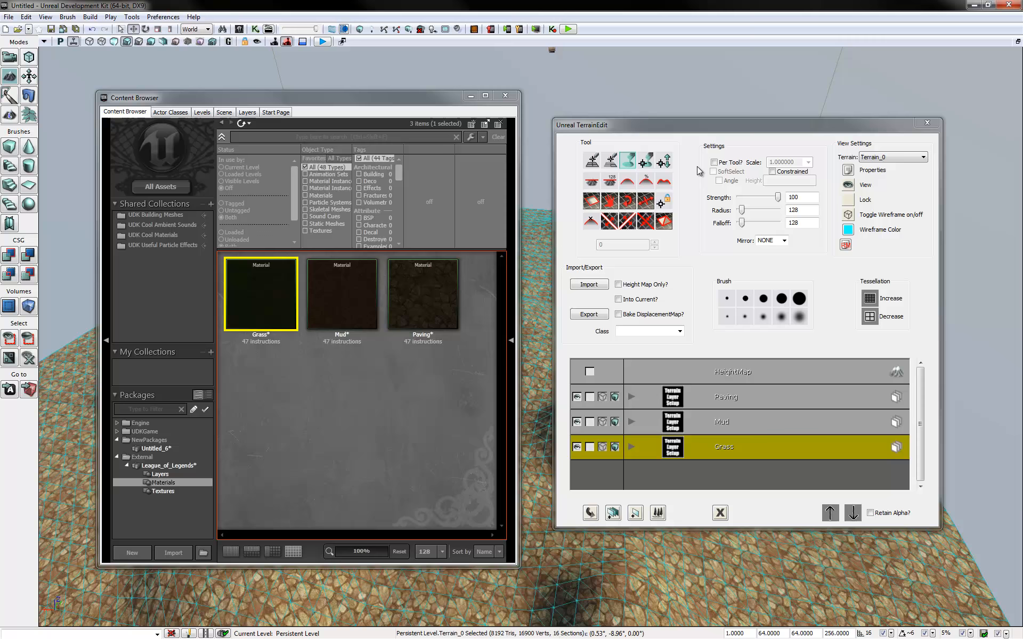
pyautogui.click(505, 95)
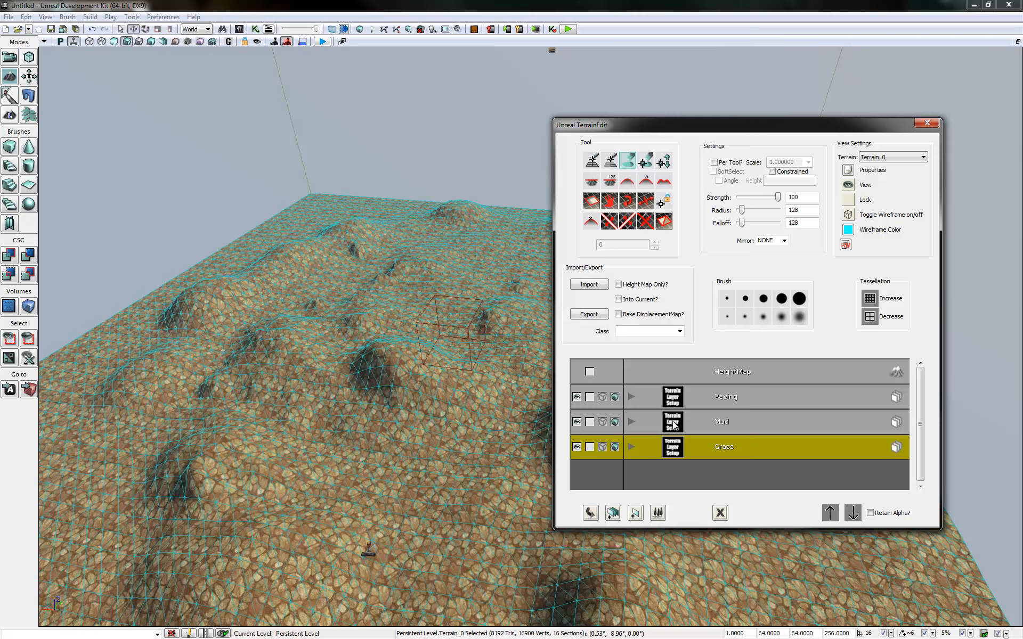
# Paint the Mud layer over a broad area around the hills in the middle and foreground of the terrain.
pyautogui.moveTo(845, 127); pyautogui.dragTo(876, 112)
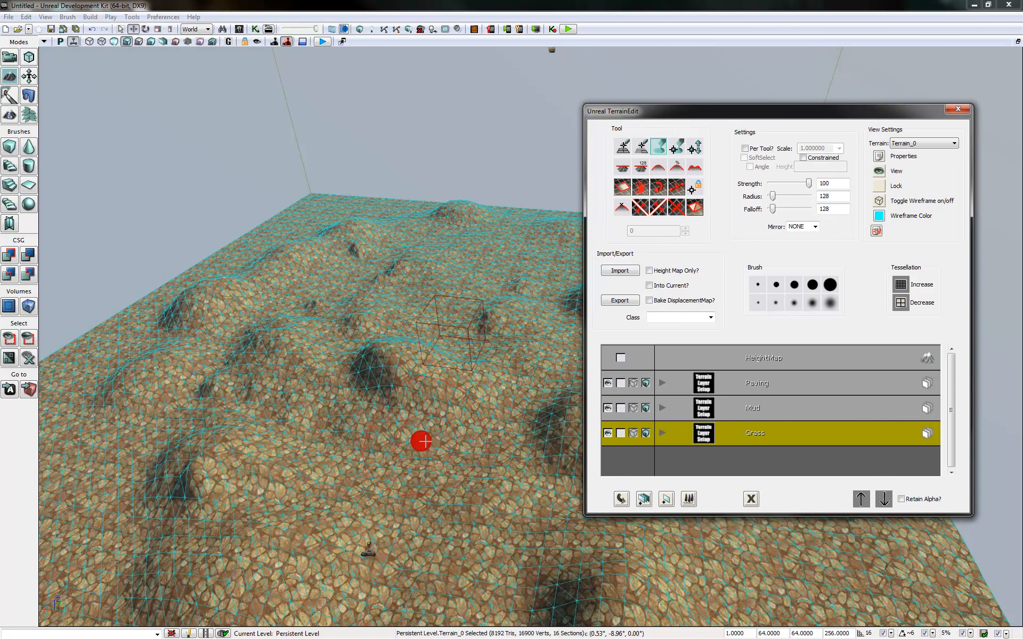
pyautogui.click(394, 498)
pyautogui.click(693, 410)
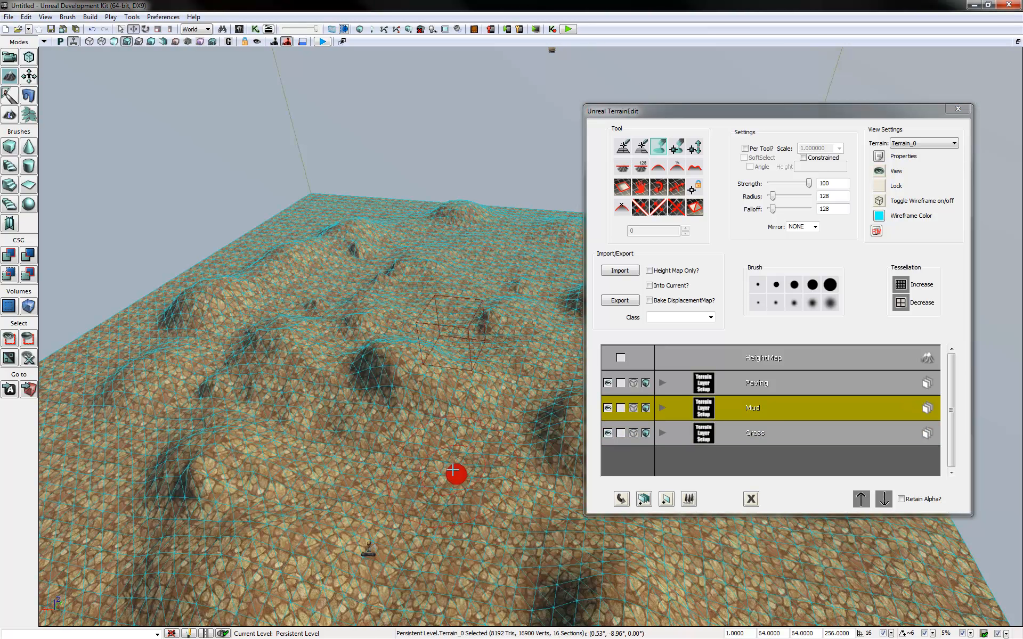
pyautogui.moveTo(464, 430)
pyautogui.keyDown('ctrl'); pyautogui.mouseDown()
pyautogui.moveTo(457, 449)
pyautogui.moveTo(383, 497)
pyautogui.moveTo(353, 497)
pyautogui.moveTo(463, 406)
pyautogui.moveTo(316, 488)
pyautogui.moveTo(407, 513)
pyautogui.moveTo(486, 424)
pyautogui.moveTo(442, 415)
pyautogui.moveTo(403, 482)
pyautogui.mouseUp(); pyautogui.keyUp('ctrl')
pyautogui.moveTo(403, 482)
pyautogui.keyDown('ctrl'); pyautogui.mouseDown(button='right')
pyautogui.moveTo(413, 495)
pyautogui.moveTo(402, 480)
pyautogui.moveTo(484, 436)
pyautogui.moveTo(396, 495)
pyautogui.moveTo(410, 494)
pyautogui.mouseUp(button='right'); pyautogui.keyUp('ctrl')
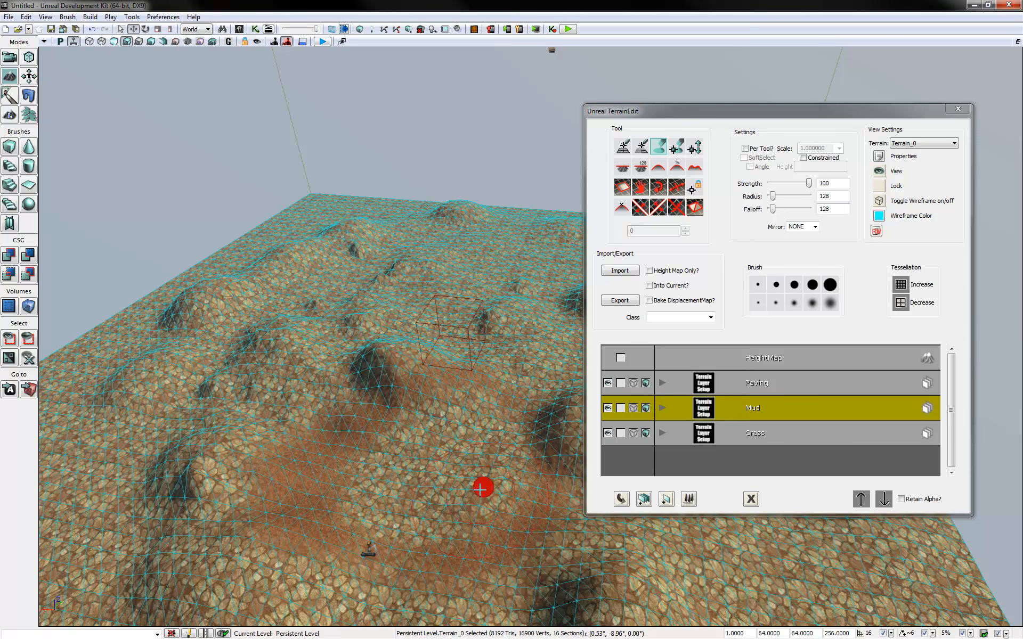
pyautogui.moveTo(480, 490)
pyautogui.keyDown('ctrl'); pyautogui.mouseDown()
pyautogui.moveTo(342, 511)
pyautogui.moveTo(411, 496)
pyautogui.moveTo(287, 443)
pyautogui.moveTo(309, 359)
pyautogui.moveTo(192, 496)
pyautogui.mouseUp(); pyautogui.keyUp('ctrl')
pyautogui.moveTo(640, 552)
pyautogui.keyDown('ctrl'); pyautogui.mouseDown()
pyautogui.moveTo(559, 560)
pyautogui.moveTo(605, 529)
pyautogui.moveTo(493, 413)
pyautogui.moveTo(498, 367)
pyautogui.mouseUp(); pyautogui.keyUp('ctrl')
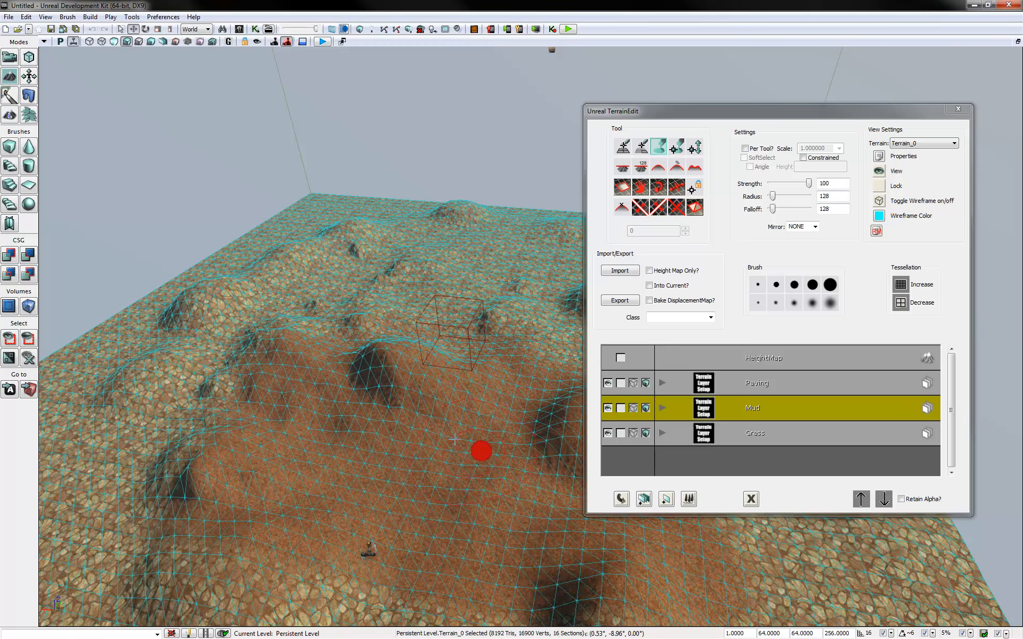
pyautogui.keyDown('ctrl'); pyautogui.moveTo(761, 538); pyautogui.dragTo(605, 531); pyautogui.keyUp('ctrl')
# Paint the Grass layer over the inside of the muddy area, leaving a border of mud around it.
pyautogui.moveTo(401, 512); pyautogui.dragTo(468, 354, button='right')
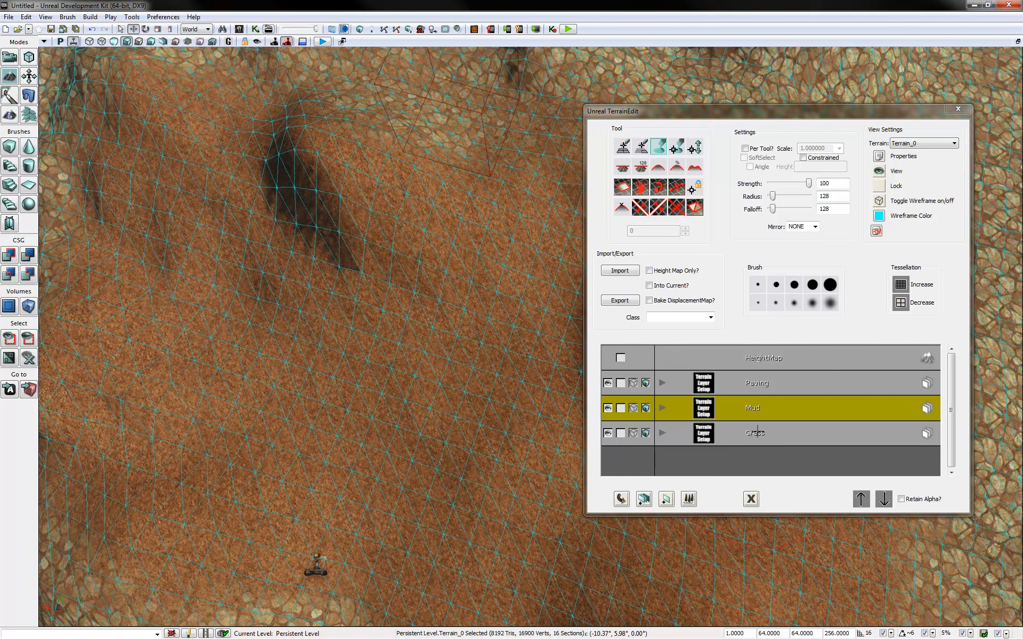
pyautogui.click(757, 432)
pyautogui.click(303, 428)
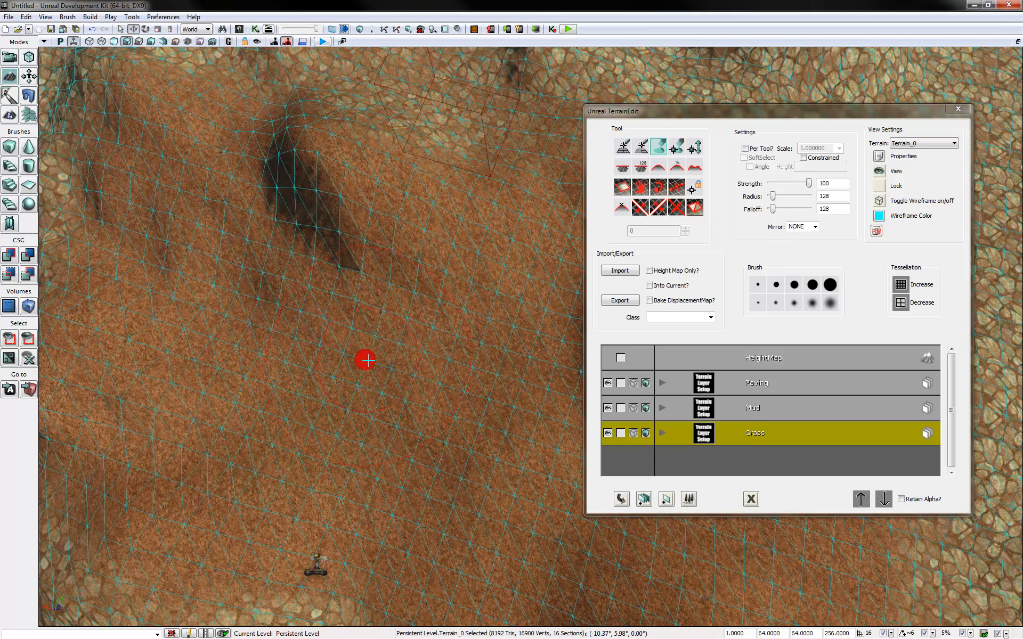
pyautogui.moveTo(368, 360)
pyautogui.keyDown('ctrl'); pyautogui.mouseDown()
pyautogui.moveTo(281, 418)
pyautogui.moveTo(429, 406)
pyautogui.moveTo(423, 372)
pyautogui.moveTo(300, 149)
pyautogui.moveTo(427, 233)
pyautogui.moveTo(235, 176)
pyautogui.moveTo(64, 477)
pyautogui.moveTo(431, 484)
pyautogui.moveTo(657, 521)
pyautogui.moveTo(566, 521)
pyautogui.moveTo(532, 532)
pyautogui.moveTo(568, 351)
pyautogui.moveTo(479, 242)
pyautogui.moveTo(436, 285)
pyautogui.moveTo(390, 276)
pyautogui.moveTo(80, 381)
pyautogui.moveTo(436, 593)
pyautogui.moveTo(381, 413)
pyautogui.mouseUp(); pyautogui.keyUp('ctrl')
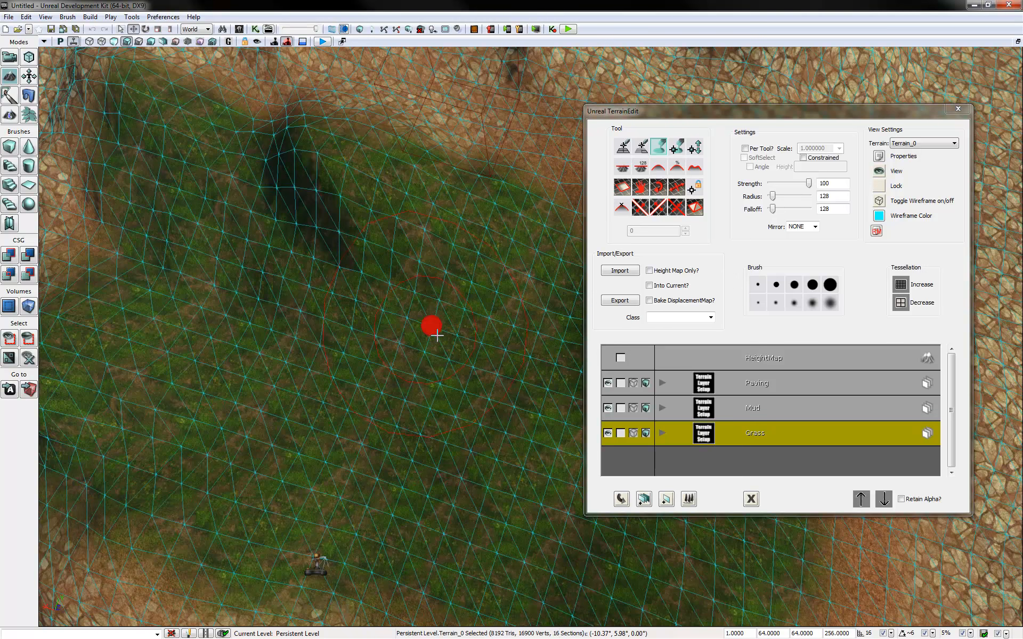
pyautogui.keyDown('ctrl'); pyautogui.moveTo(520, 247); pyautogui.dragTo(534, 382); pyautogui.keyUp('ctrl')
pyautogui.moveTo(466, 539)
pyautogui.keyDown('ctrl'); pyautogui.mouseDown()
pyautogui.moveTo(552, 576)
pyautogui.moveTo(746, 575)
pyautogui.moveTo(391, 501)
pyautogui.mouseUp(); pyautogui.keyUp('ctrl')
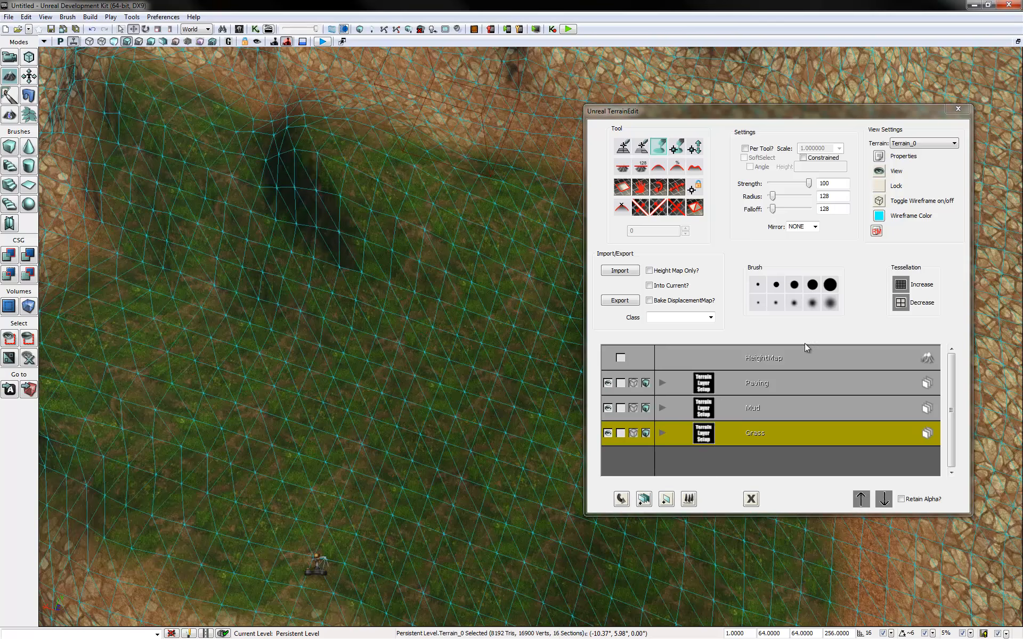
# Touch up the Grass layer by erasing and repainting its far edge between the two hills.
pyautogui.moveTo(770, 110); pyautogui.dragTo(1022, 68)
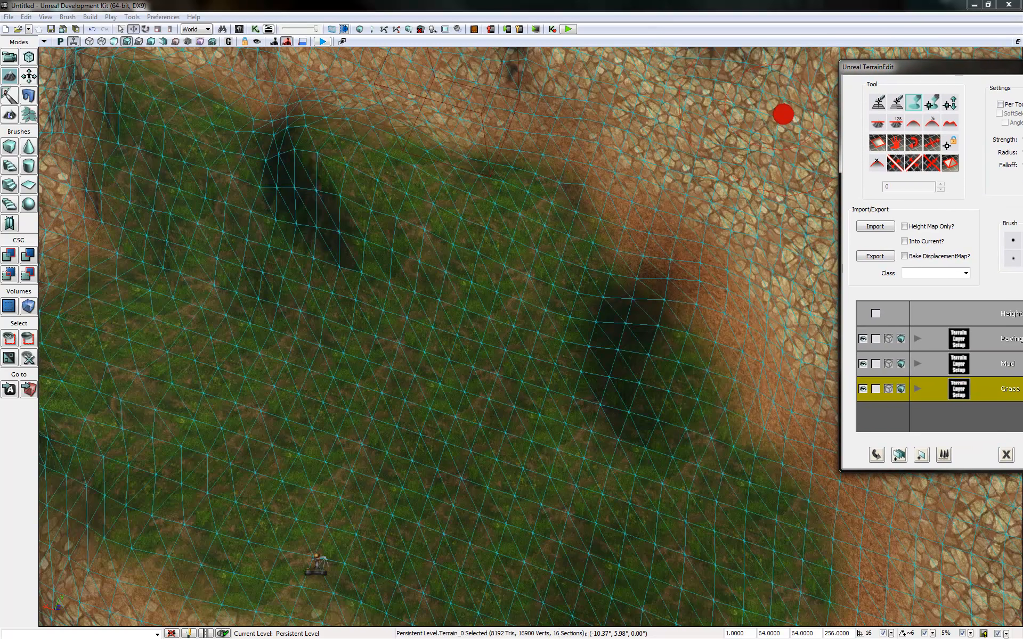
pyautogui.moveTo(681, 339); pyautogui.dragTo(615, 251, button='right')
pyautogui.moveTo(612, 251); pyautogui.dragTo(641, 357)
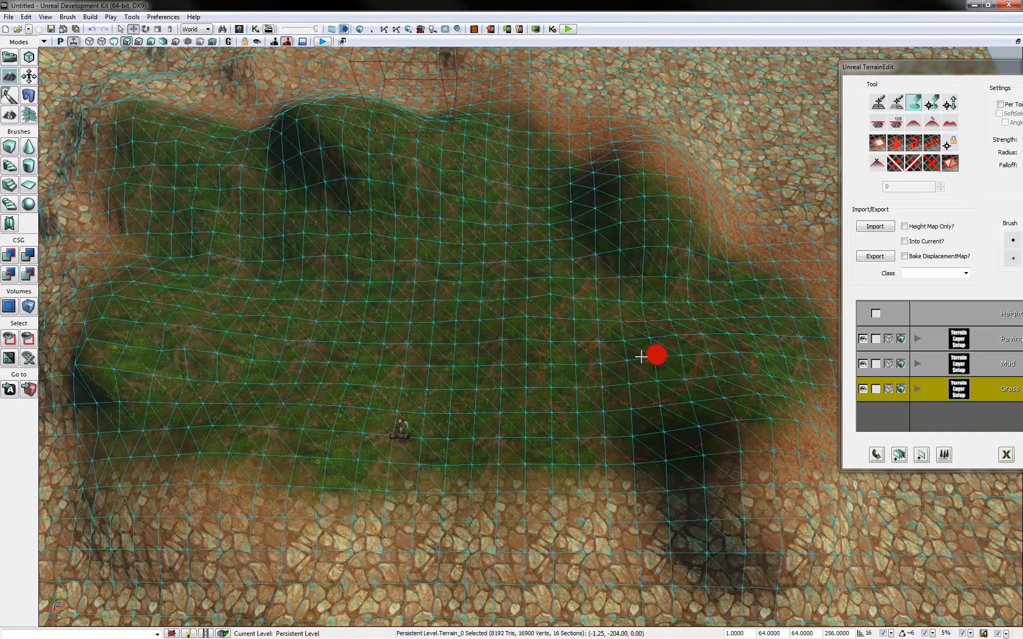
pyautogui.click(1007, 389)
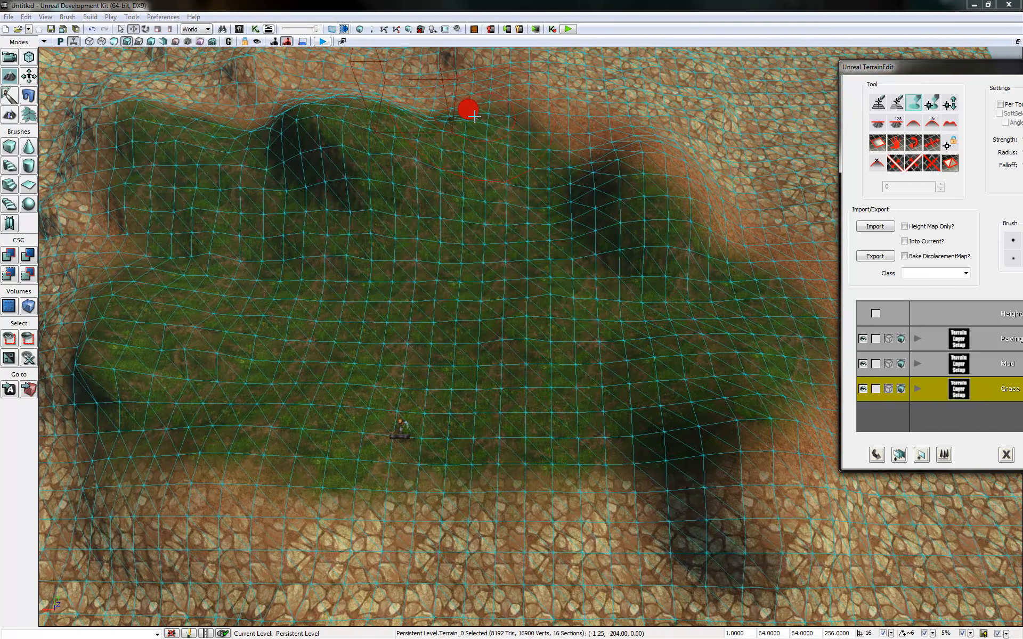
pyautogui.keyDown('ctrl'); pyautogui.moveTo(474, 114); pyautogui.dragTo(468, 221, button='right'); pyautogui.keyUp('ctrl')
pyautogui.moveTo(468, 252)
pyautogui.keyDown('ctrl'); pyautogui.mouseDown()
pyautogui.moveTo(466, 279)
pyautogui.moveTo(464, 255)
pyautogui.moveTo(592, 156)
pyautogui.moveTo(482, 153)
pyautogui.mouseUp(); pyautogui.keyUp('ctrl')
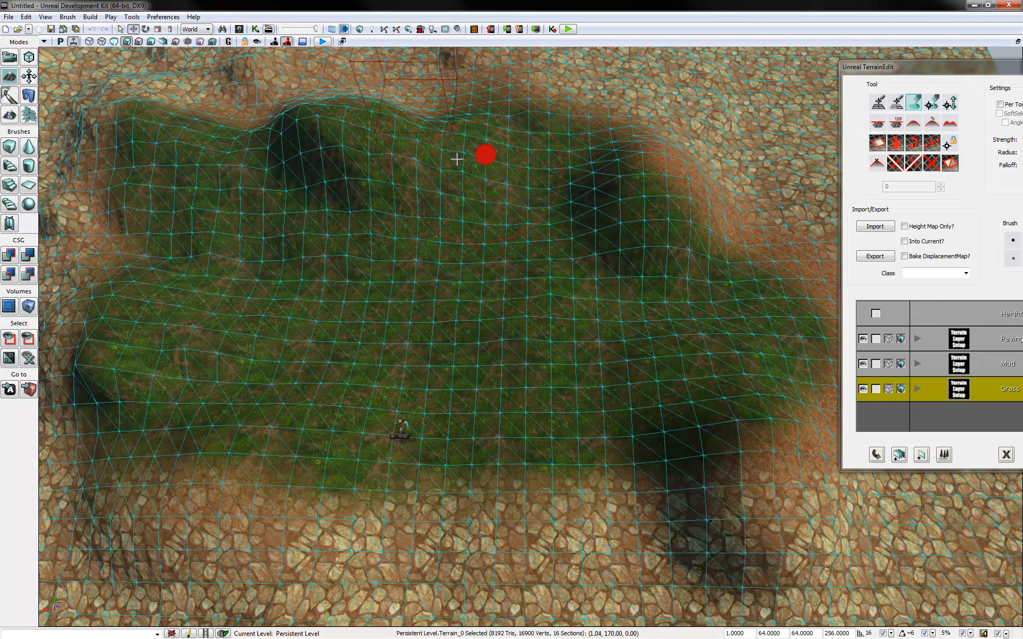
# Set the terrain brush radius and falloff to 8 and erase a straight strip of the Grass layer inward from its near edge.
pyautogui.moveTo(933, 67); pyautogui.dragTo(830, 89)
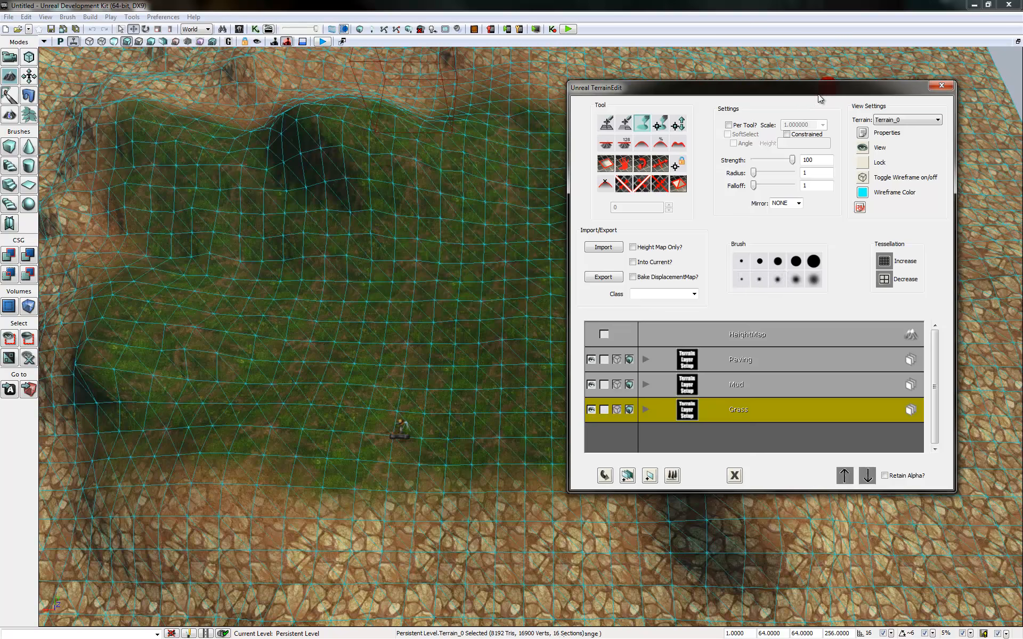
pyautogui.moveTo(823, 90); pyautogui.dragTo(1022, 124)
pyautogui.moveTo(602, 333); pyautogui.dragTo(576, 390, button='right')
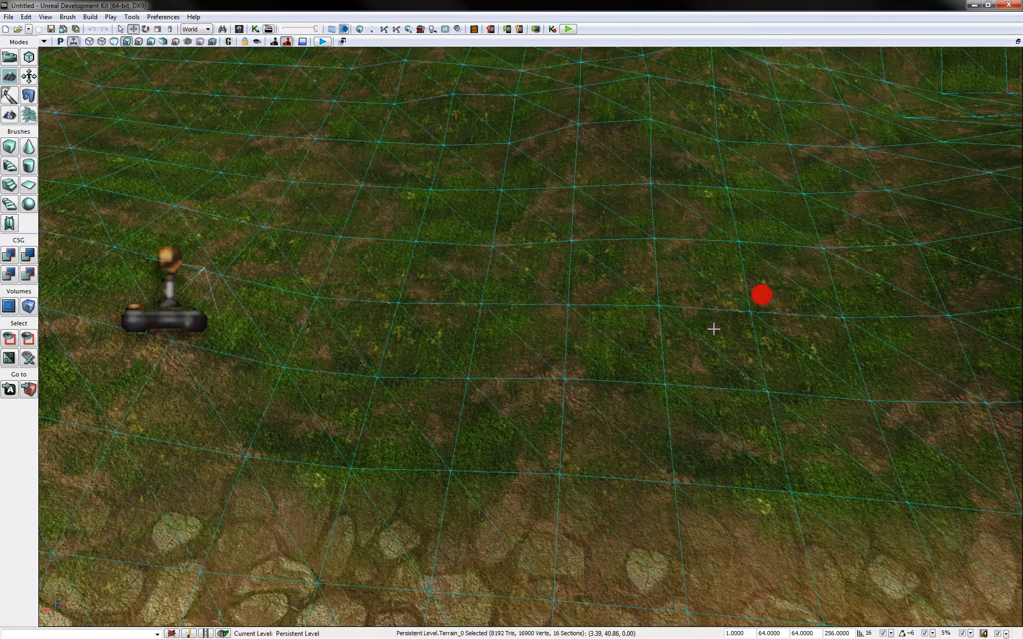
pyautogui.moveTo(1022, 80); pyautogui.dragTo(849, 125)
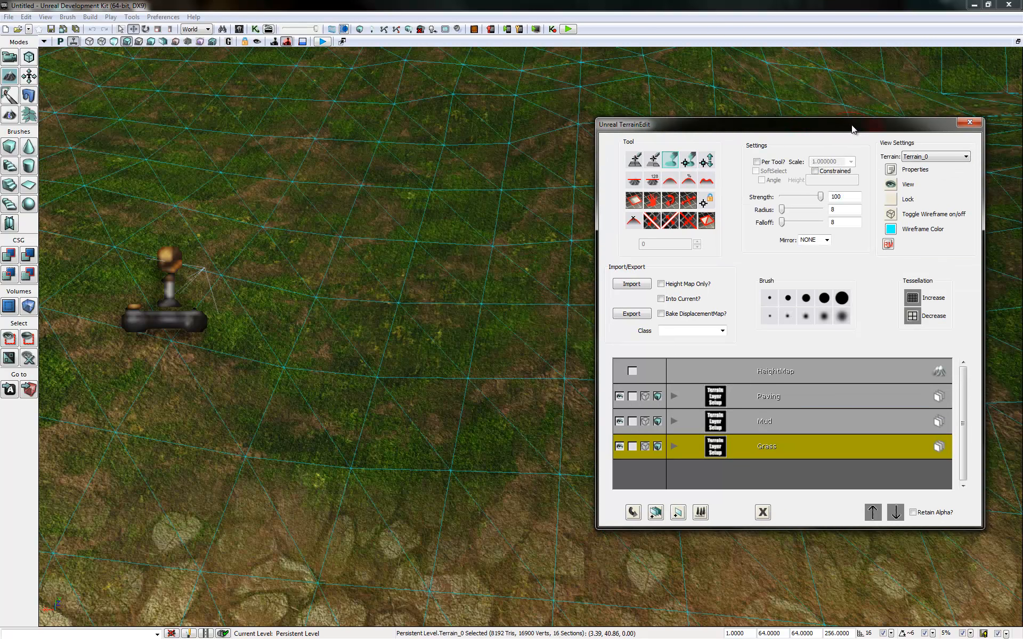
pyautogui.moveTo(852, 129); pyautogui.dragTo(1022, 127)
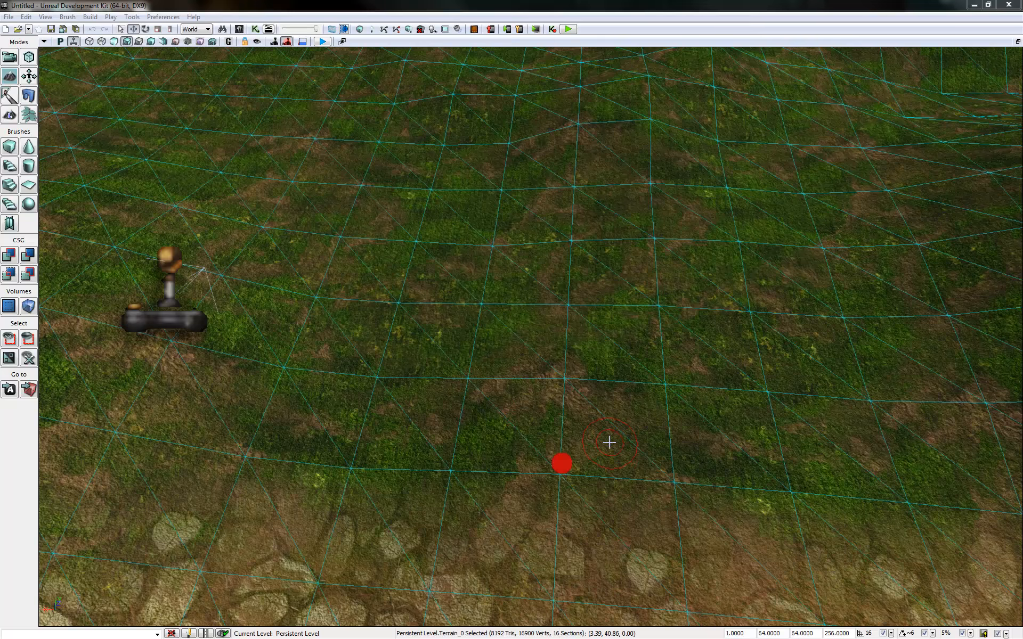
pyautogui.keyDown('ctrl'); pyautogui.moveTo(579, 467); pyautogui.dragTo(584, 292); pyautogui.keyUp('ctrl')
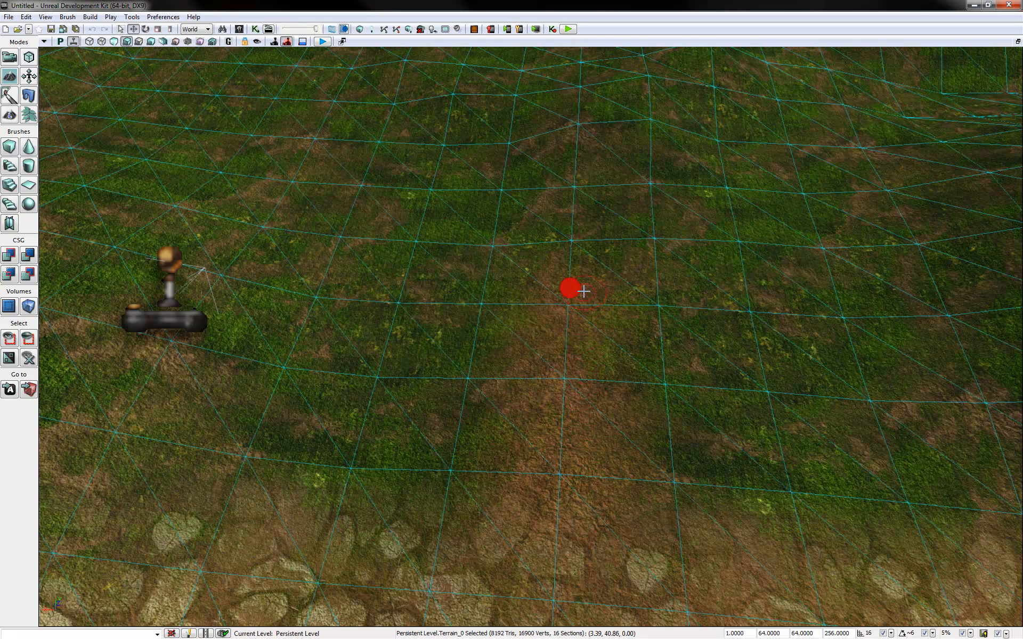
pyautogui.keyDown('ctrl'); pyautogui.moveTo(585, 249); pyautogui.dragTo(587, 226); pyautogui.keyUp('ctrl')
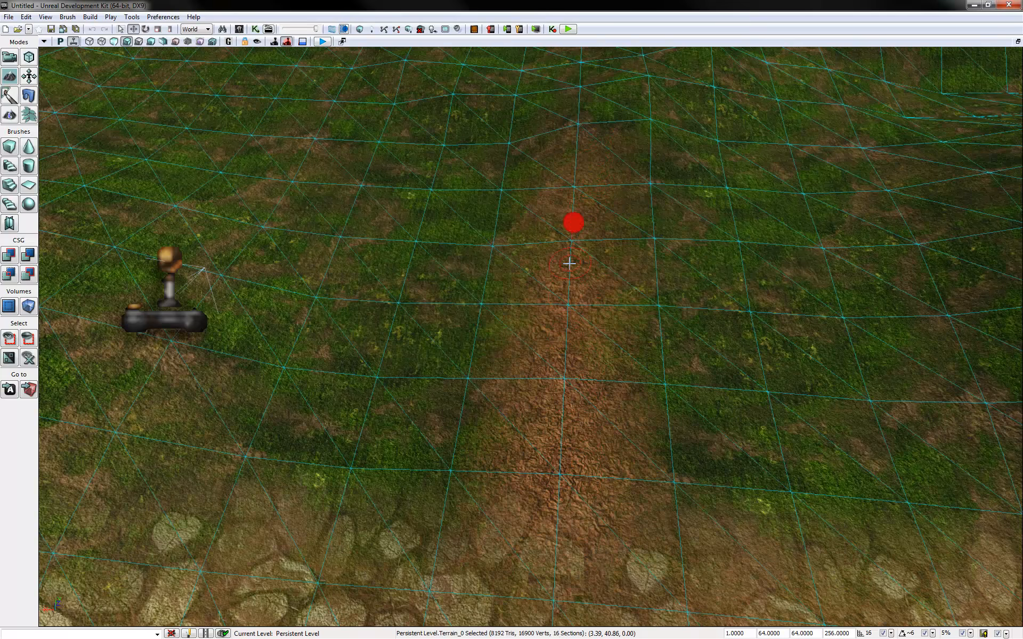
pyautogui.moveTo(567, 451)
pyautogui.keyDown('ctrl'); pyautogui.mouseDown()
pyautogui.moveTo(585, 79)
pyautogui.moveTo(573, 268)
pyautogui.mouseUp(); pyautogui.keyUp('ctrl')
# Increase the terrain's tessellation once, accepting the added vertices.
pyautogui.moveTo(660, 221)
pyautogui.mouseDown(button='right')
pyautogui.moveTo(637, 269)
pyautogui.moveTo(653, 169)
pyautogui.moveTo(654, 185)
pyautogui.mouseUp(button='right')
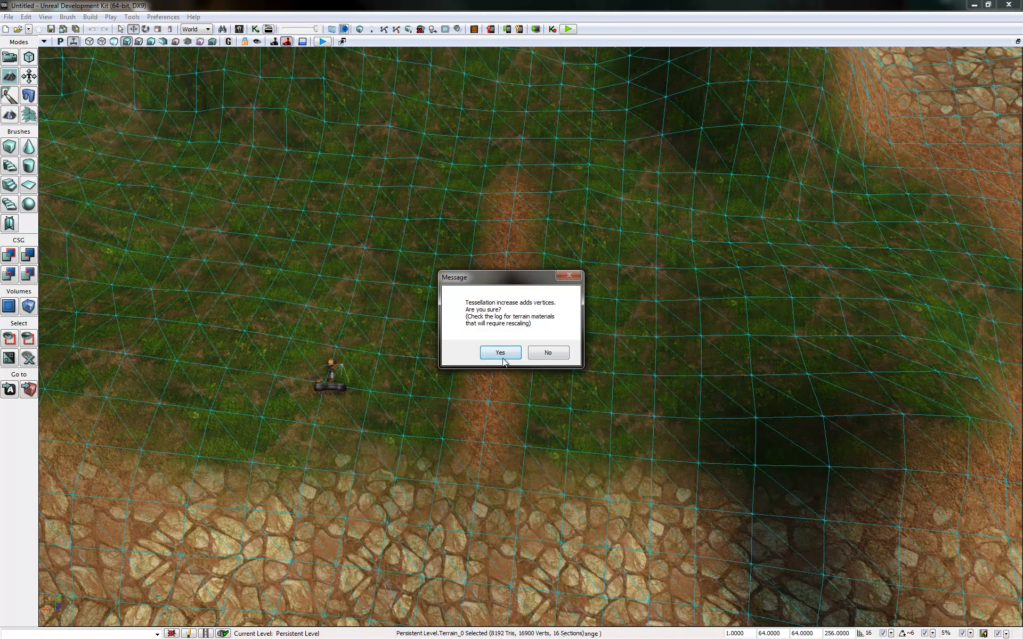
pyautogui.click(504, 352)
pyautogui.moveTo(528, 422); pyautogui.dragTo(543, 399, button='right')
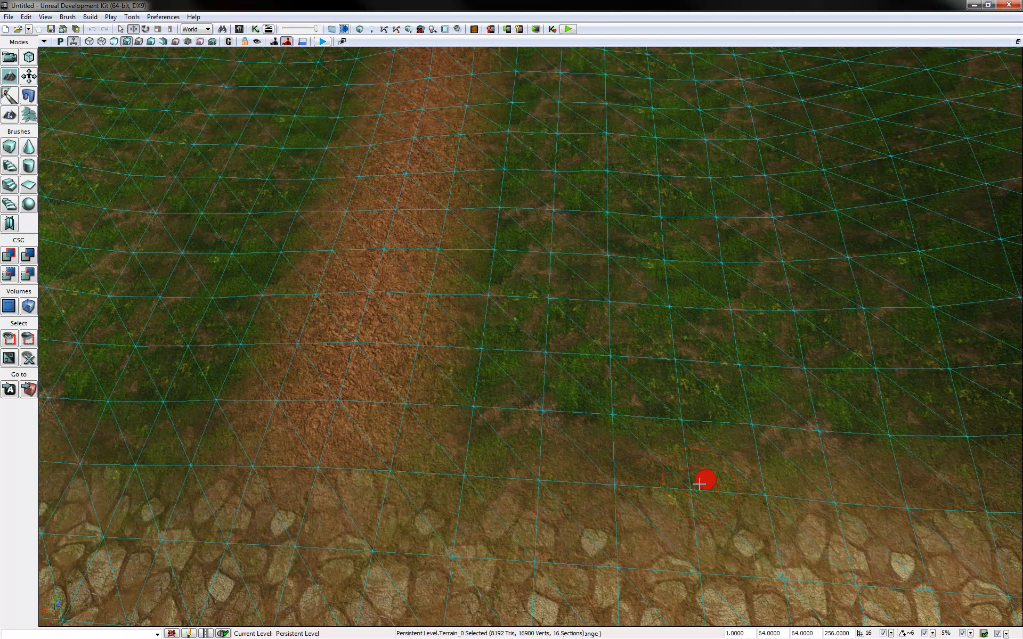
# Erase a second, narrower strip of the Grass layer beside the first one on the denser terrain mesh.
pyautogui.keyDown('ctrl'); pyautogui.moveTo(699, 484); pyautogui.dragTo(694, 342); pyautogui.keyUp('ctrl')
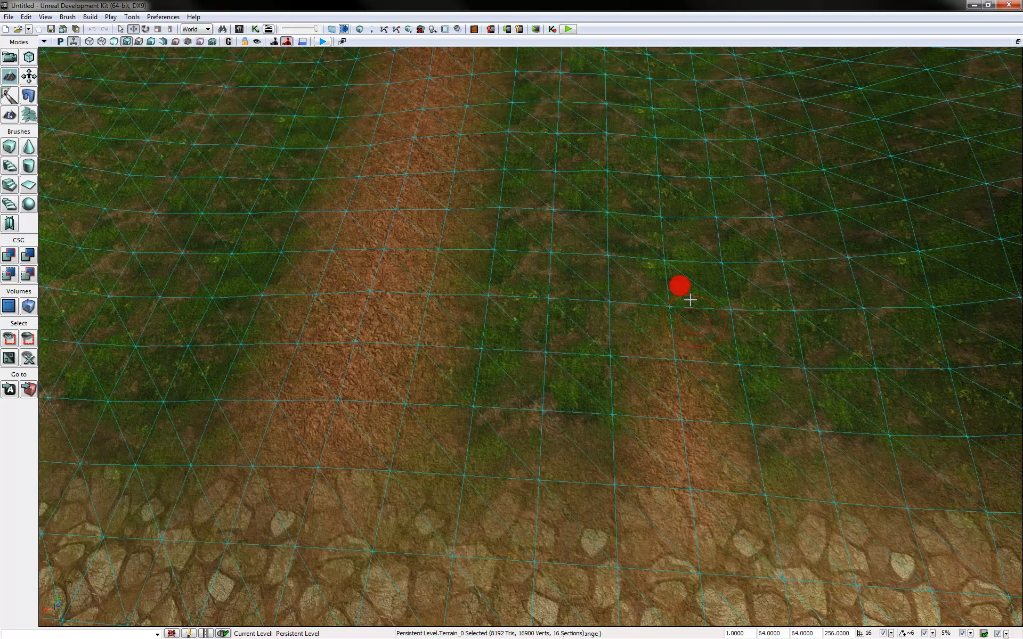
pyautogui.moveTo(673, 200)
pyautogui.keyDown('ctrl'); pyautogui.mouseDown()
pyautogui.moveTo(686, 427)
pyautogui.moveTo(663, 304)
pyautogui.moveTo(664, 358)
pyautogui.moveTo(663, 210)
pyautogui.moveTo(704, 495)
pyautogui.moveTo(669, 140)
pyautogui.mouseUp(); pyautogui.keyUp('ctrl')
pyautogui.moveTo(678, 108); pyautogui.dragTo(740, 57, button='middle')
pyautogui.moveTo(741, 45); pyautogui.dragTo(614, 184, button='right')
pyautogui.moveTo(608, 253)
pyautogui.mouseDown(button='right')
pyautogui.moveTo(562, 242)
pyautogui.moveTo(550, 253)
pyautogui.moveTo(609, 299)
pyautogui.moveTo(786, 268)
pyautogui.moveTo(694, 357)
pyautogui.mouseUp(button='right')
pyautogui.moveTo(693, 357); pyautogui.dragTo(694, 368)
pyautogui.moveTo(695, 368); pyautogui.dragTo(693, 324, button='right')
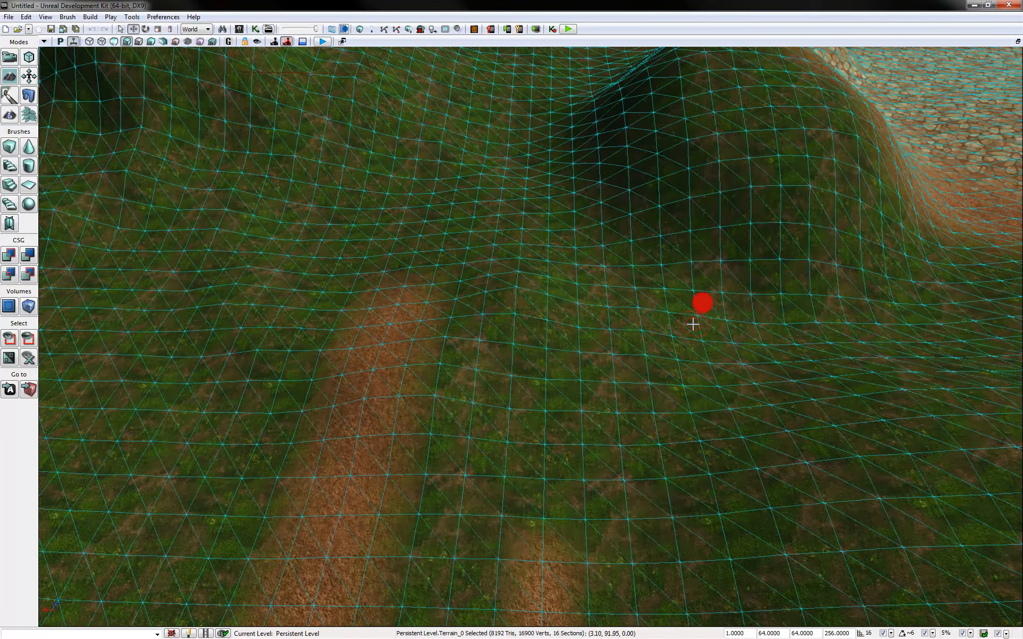
pyautogui.moveTo(558, 523)
pyautogui.keyDown('ctrl'); pyautogui.mouseDown()
pyautogui.moveTo(548, 335)
pyautogui.moveTo(552, 522)
pyautogui.moveTo(552, 502)
pyautogui.mouseUp(); pyautogui.keyUp('ctrl')
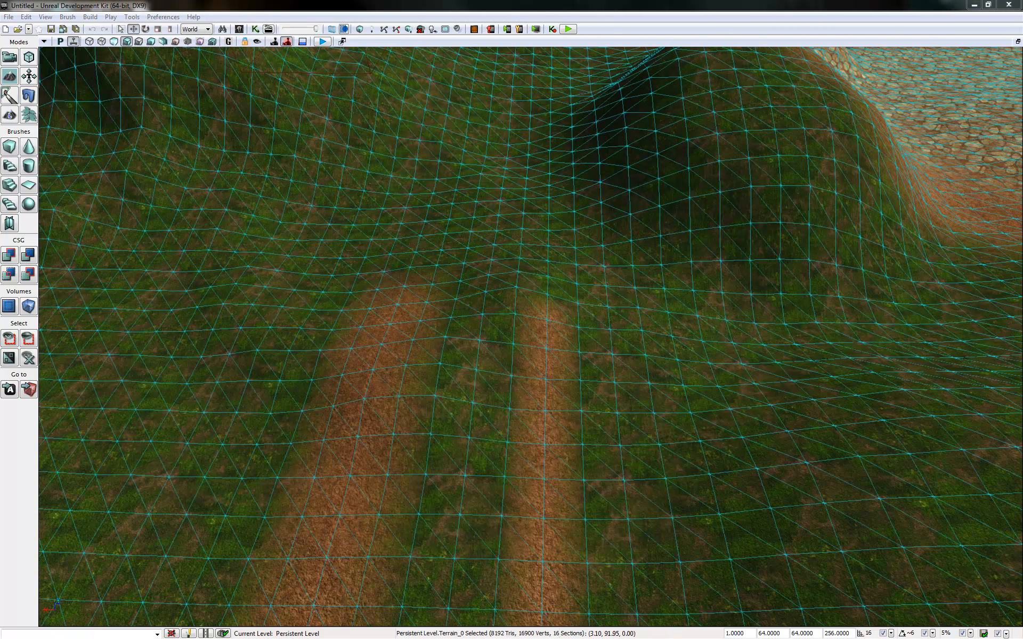
# Decrease the terrain's tessellation twice and increase it twice again, accepting each change.
pyautogui.click(503, 352)
pyautogui.moveTo(594, 445); pyautogui.dragTo(573, 498, button='right')
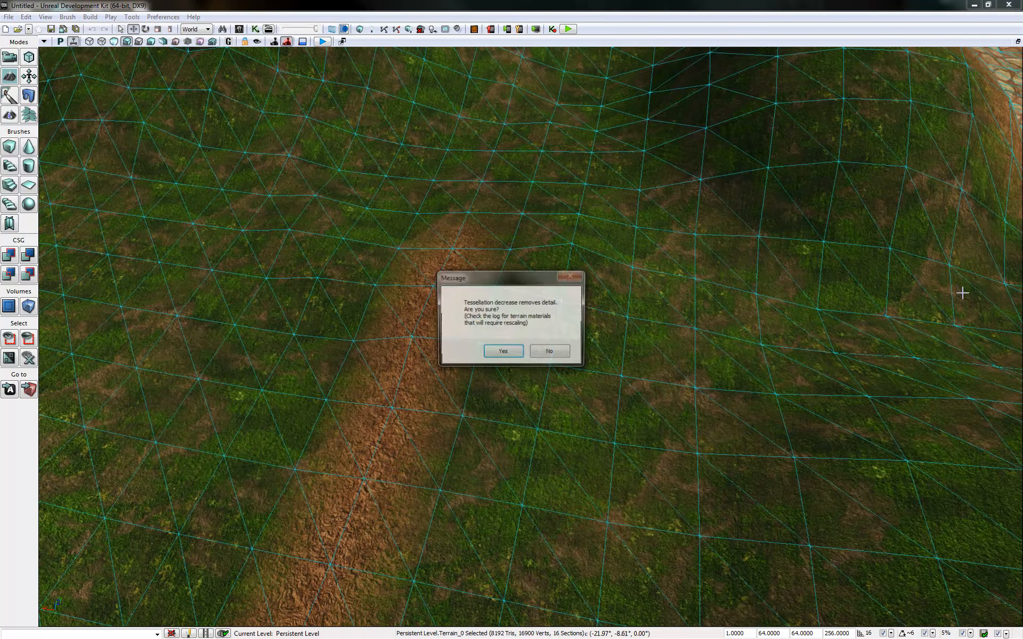
pyautogui.click(518, 351)
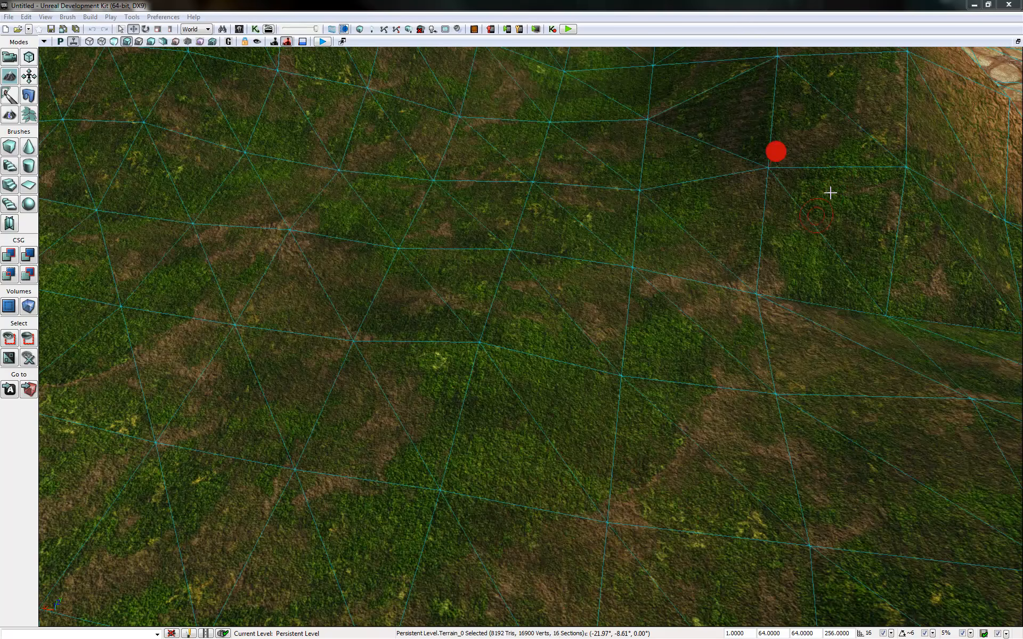
pyautogui.moveTo(573, 372); pyautogui.dragTo(538, 391)
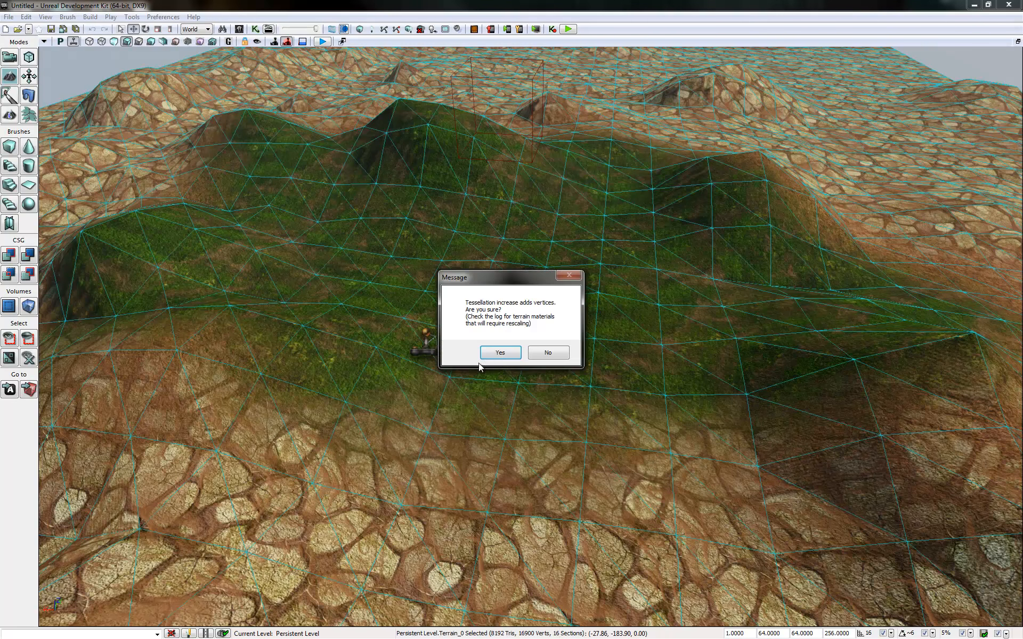
pyautogui.click(514, 349)
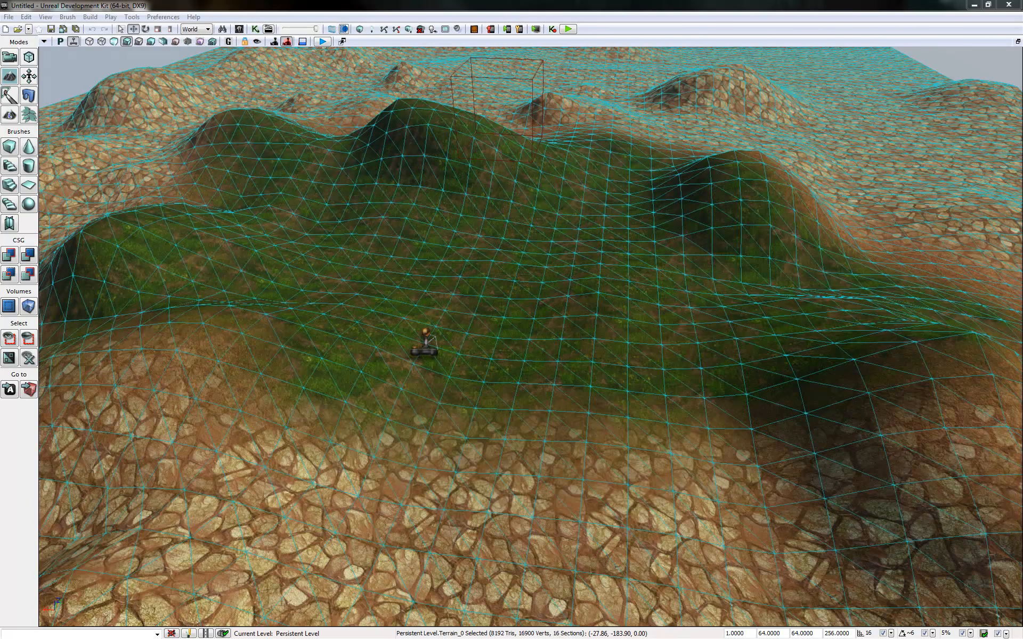
pyautogui.click(501, 353)
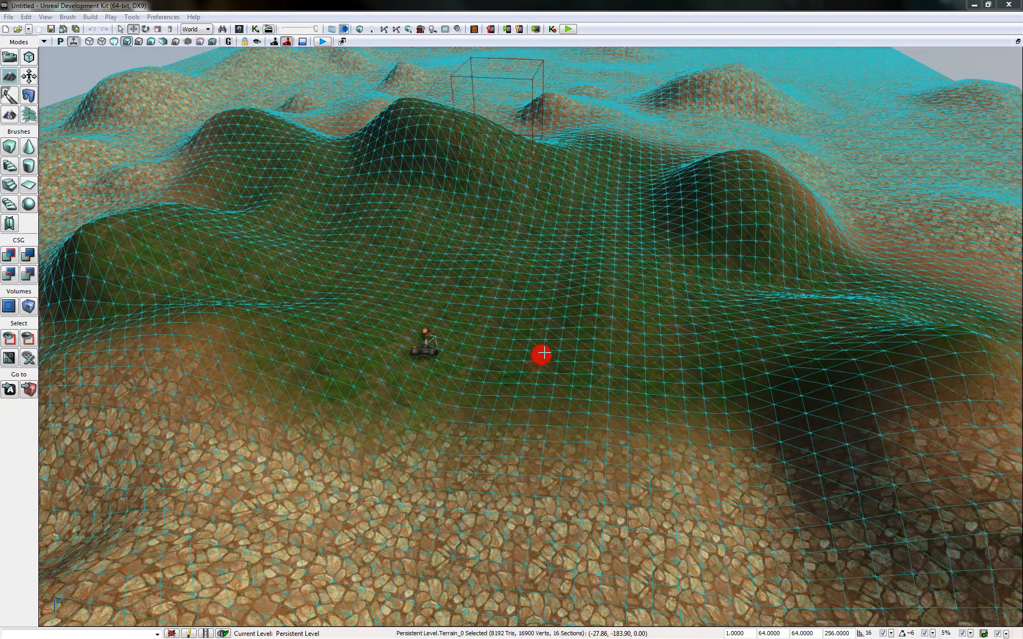
# Erase a straight strip of the Grass layer from the near paving through to the far edge between the two hills.
pyautogui.scroll(5, 549, 320)
pyautogui.moveTo(562, 268)
pyautogui.mouseDown()
pyautogui.moveTo(571, 195)
pyautogui.moveTo(573, 207)
pyautogui.mouseUp()
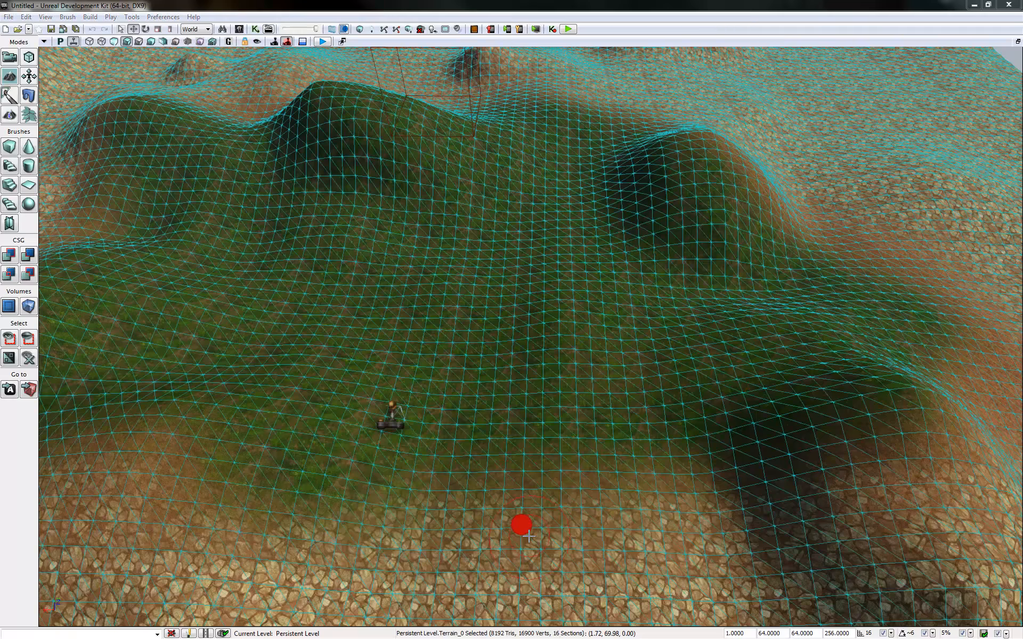
pyautogui.keyDown('ctrl'); pyautogui.moveTo(528, 537); pyautogui.dragTo(529, 68); pyautogui.keyUp('ctrl')
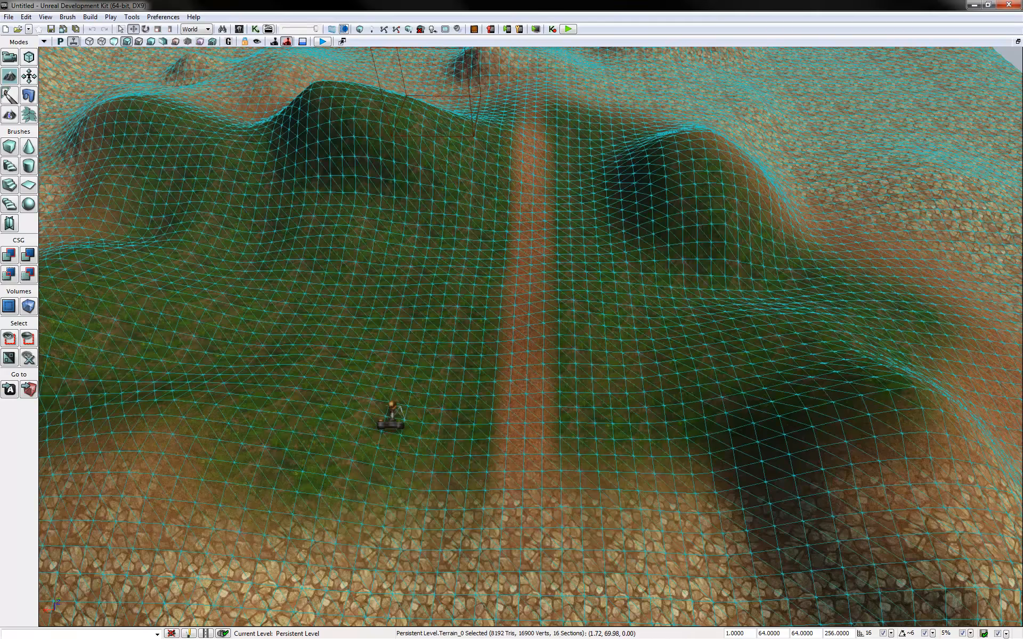
# Select the Mud layer and erase it along the cleared strip to expose a paved path through the grass.
pyautogui.moveTo(1022, 87); pyautogui.dragTo(900, 87)
pyautogui.click(878, 386)
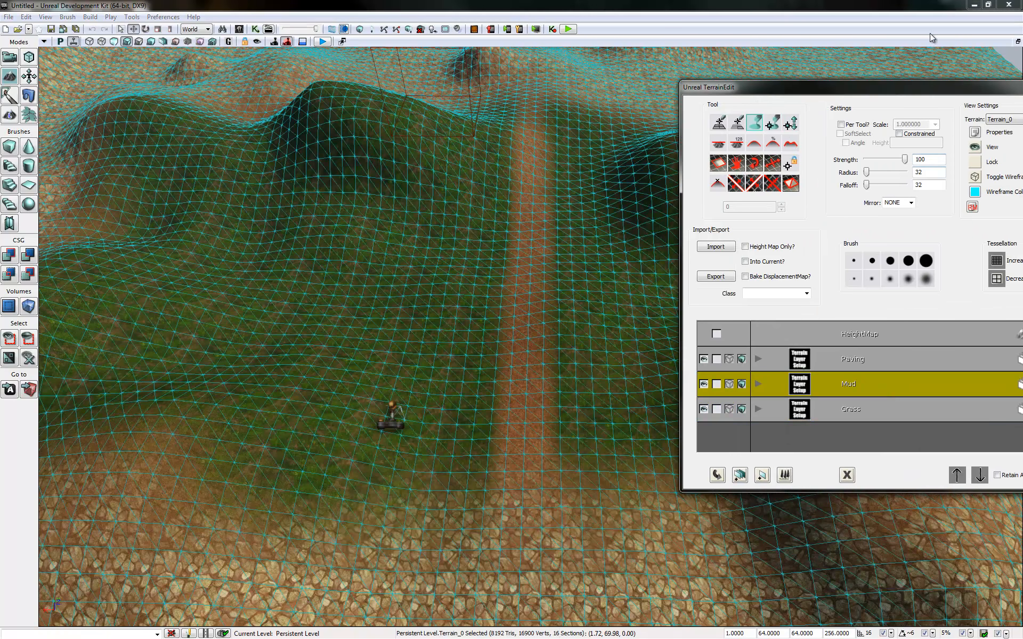
pyautogui.keyDown('ctrl'); pyautogui.moveTo(523, 506); pyautogui.dragTo(531, 98, button='right'); pyautogui.keyUp('ctrl')
pyautogui.moveTo(557, 249); pyautogui.dragTo(556, 330, button='right')
pyautogui.moveTo(556, 329)
pyautogui.mouseDown()
pyautogui.moveTo(543, 278)
pyautogui.moveTo(570, 281)
pyautogui.moveTo(532, 227)
pyautogui.moveTo(565, 166)
pyautogui.moveTo(558, 131)
pyautogui.moveTo(562, 152)
pyautogui.mouseUp()
pyautogui.moveTo(563, 152); pyautogui.dragTo(564, 184, button='right')
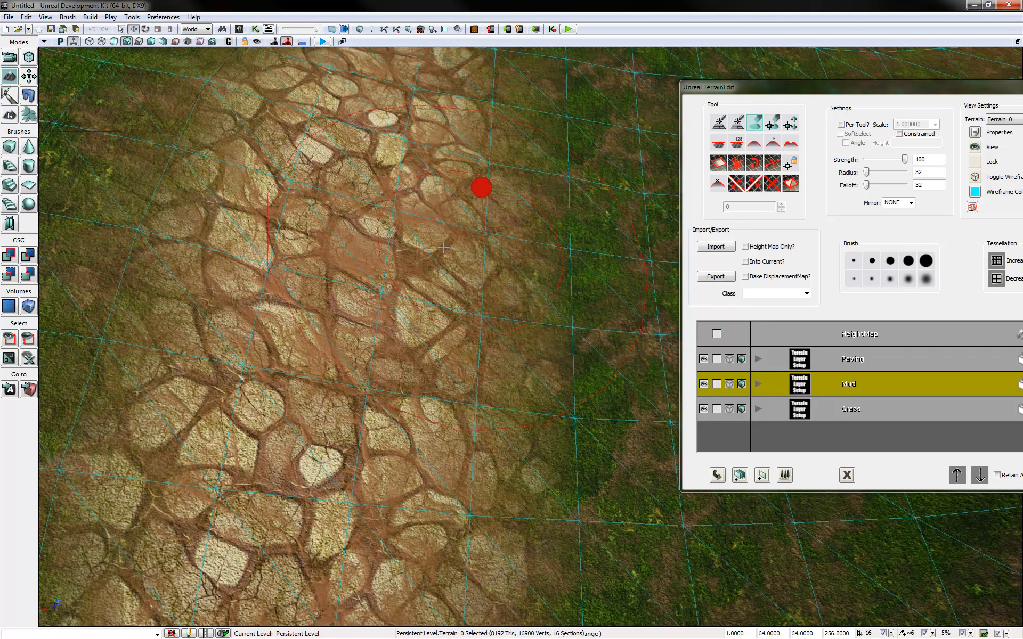
pyautogui.moveTo(477, 278); pyautogui.dragTo(467, 345)
pyautogui.moveTo(468, 345)
pyautogui.mouseDown(button='right')
pyautogui.moveTo(458, 366)
pyautogui.moveTo(468, 379)
pyautogui.mouseUp(button='right')
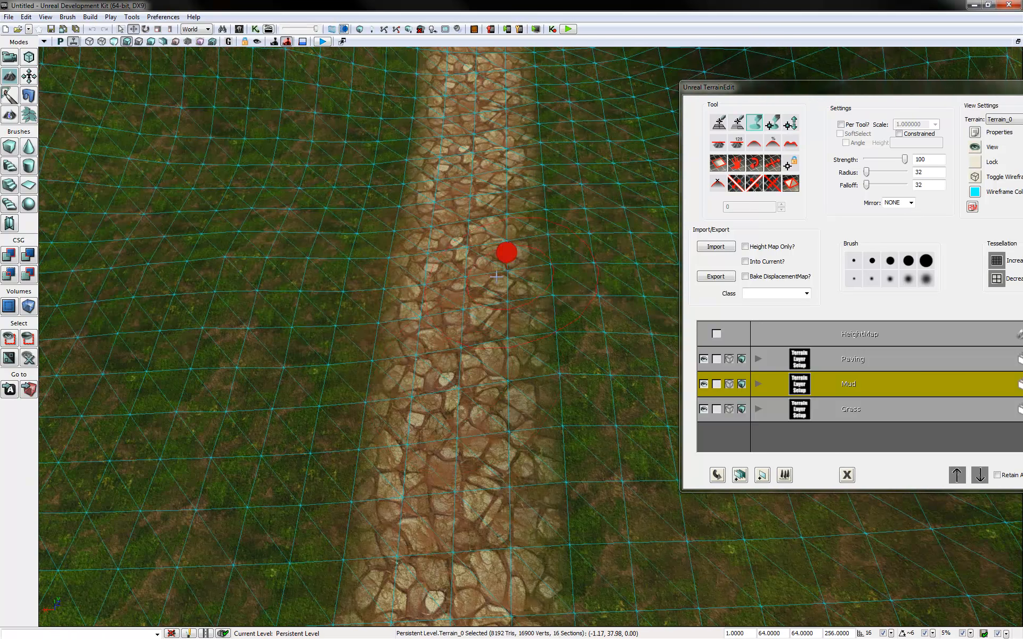
# Reduce the brush radius and falloff to 8 and paint small patches of the Mud layer along the paved path.
pyautogui.click(873, 260)
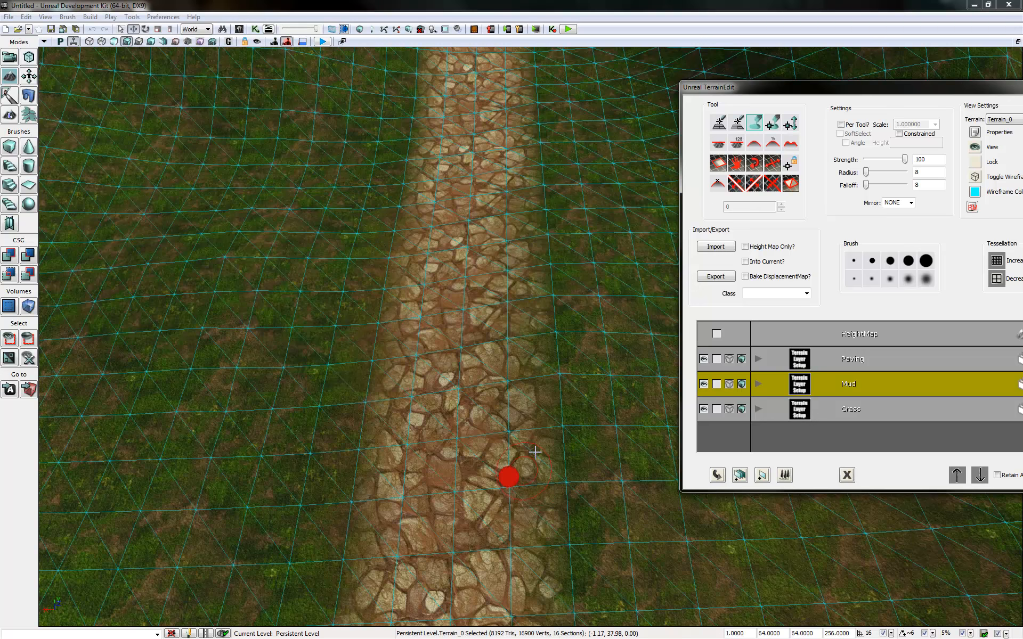
pyautogui.moveTo(526, 412)
pyautogui.keyDown('ctrl'); pyautogui.mouseDown()
pyautogui.moveTo(511, 459)
pyautogui.moveTo(515, 543)
pyautogui.mouseUp(); pyautogui.keyUp('ctrl')
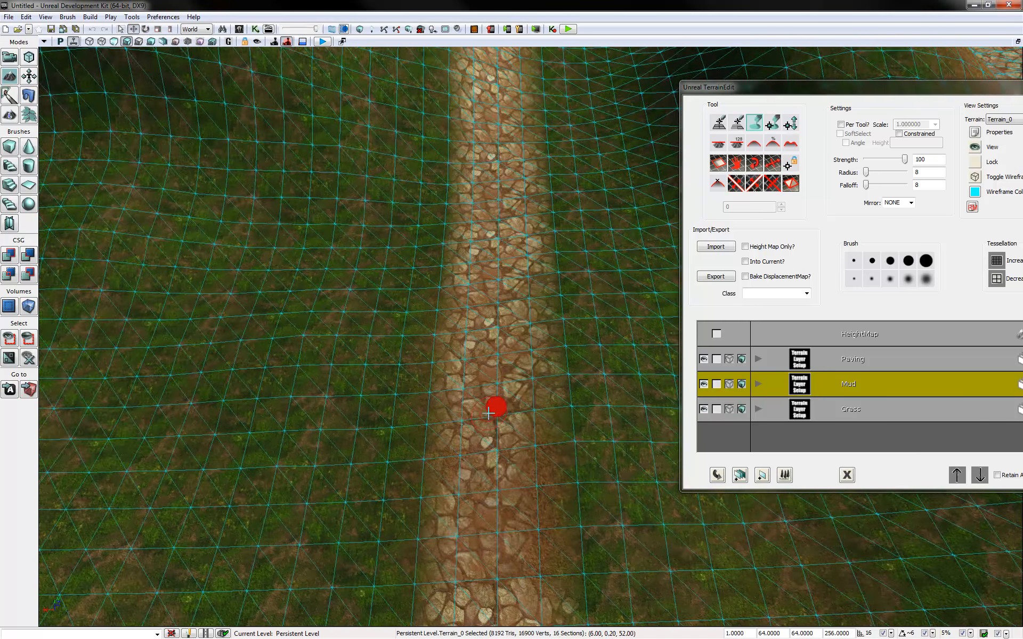
pyautogui.moveTo(489, 413)
pyautogui.mouseDown()
pyautogui.moveTo(477, 320)
pyautogui.moveTo(462, 478)
pyautogui.mouseUp()
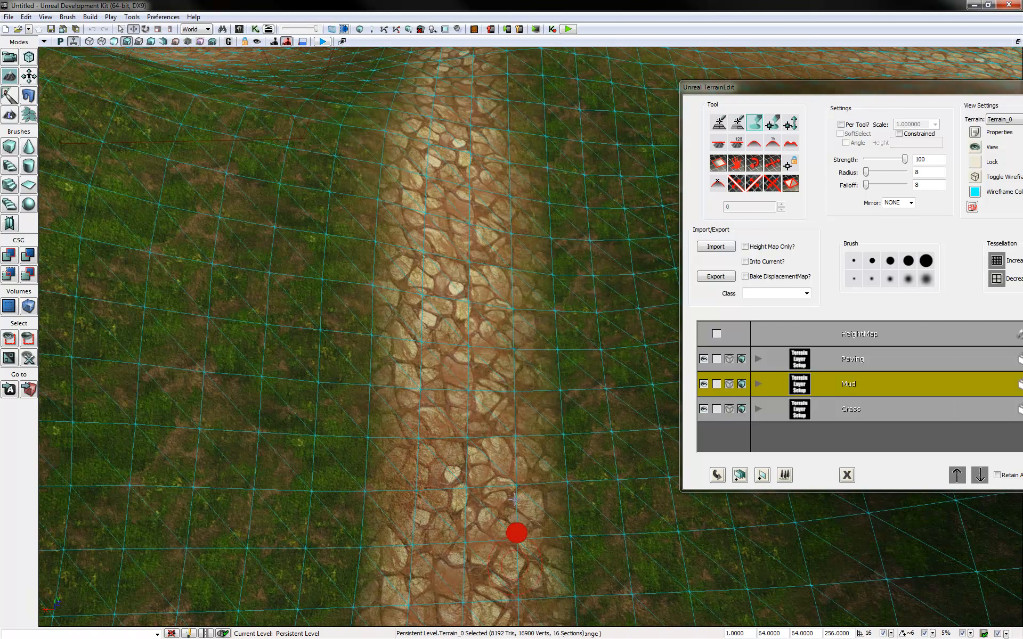
pyautogui.moveTo(514, 442)
pyautogui.mouseDown()
pyautogui.moveTo(299, 463)
pyautogui.moveTo(317, 520)
pyautogui.moveTo(279, 566)
pyautogui.moveTo(280, 507)
pyautogui.mouseUp()
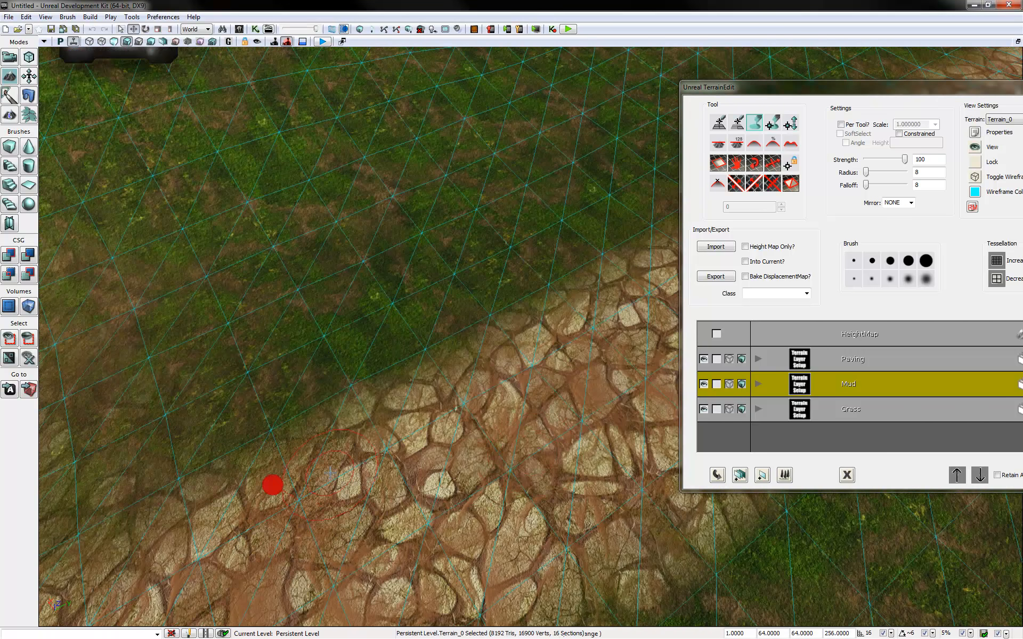
# Select the Grass layer and touch it up with a short brush stroke over the paved path.
pyautogui.click(833, 404)
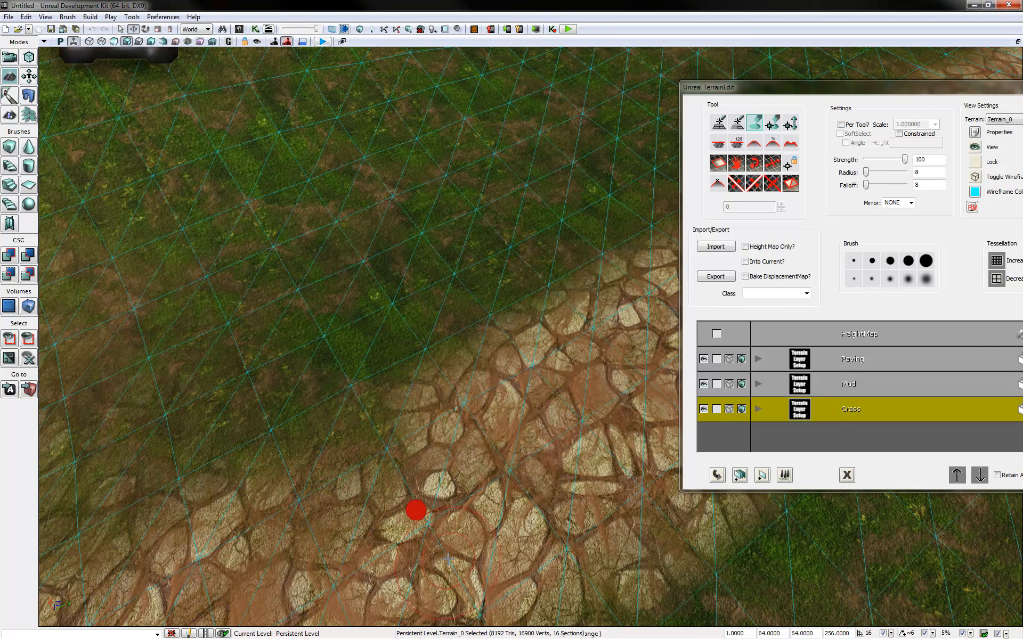
pyautogui.moveTo(536, 521); pyautogui.dragTo(665, 476, button='right')
pyautogui.keyDown('ctrl'); pyautogui.moveTo(440, 479); pyautogui.dragTo(410, 496); pyautogui.keyUp('ctrl')
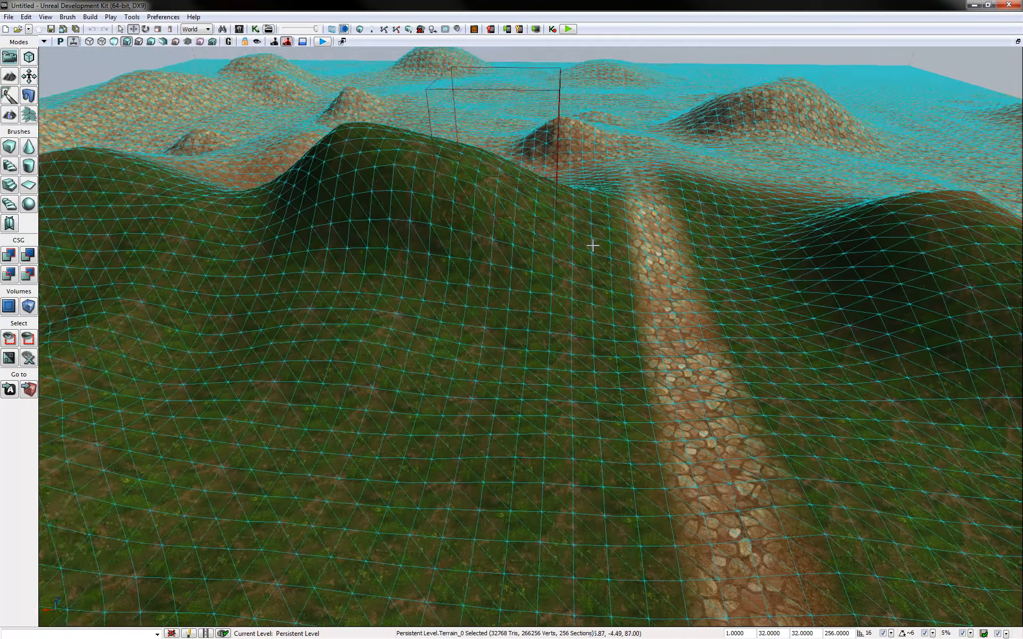
# Play the level from the grass beside the path, continuing despite the external package references, and close the preview.
pyautogui.moveTo(592, 245); pyautogui.dragTo(338, 459, button='right')
pyautogui.rightClick(339, 451)
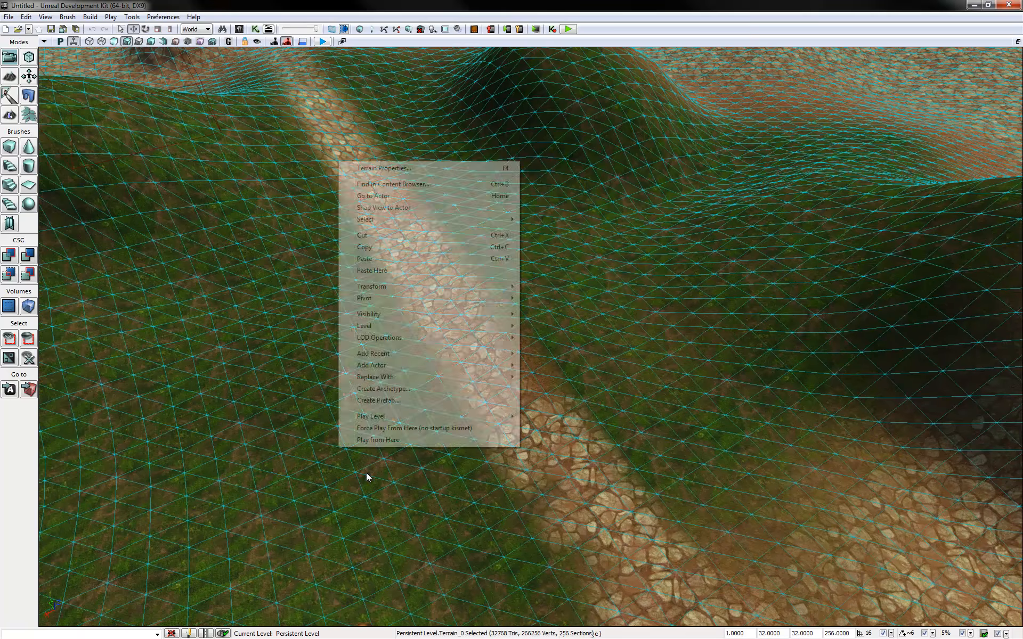
pyautogui.click(392, 440)
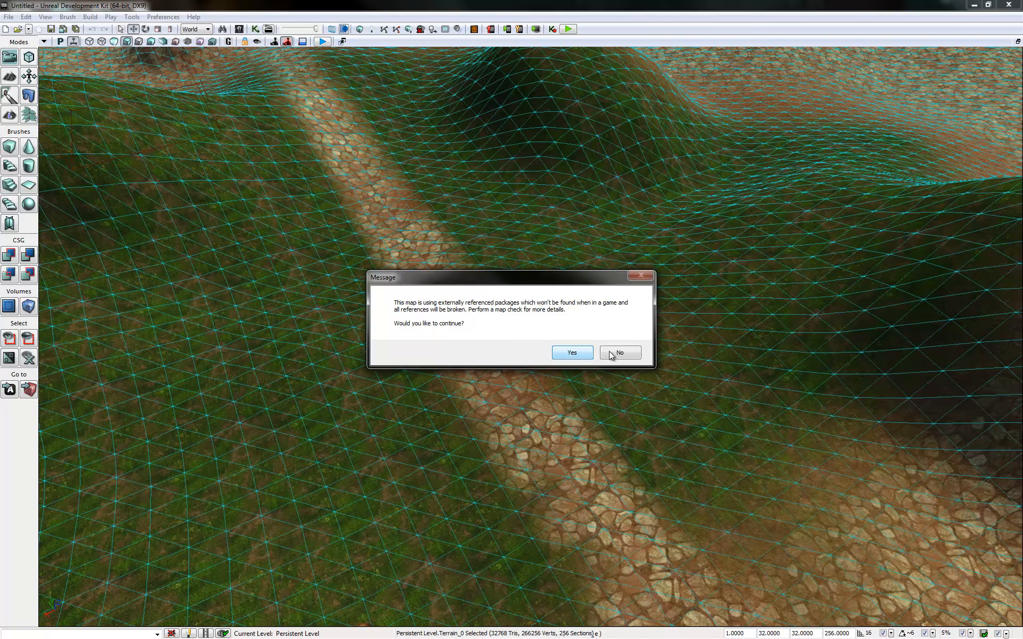
pyautogui.click(572, 353)
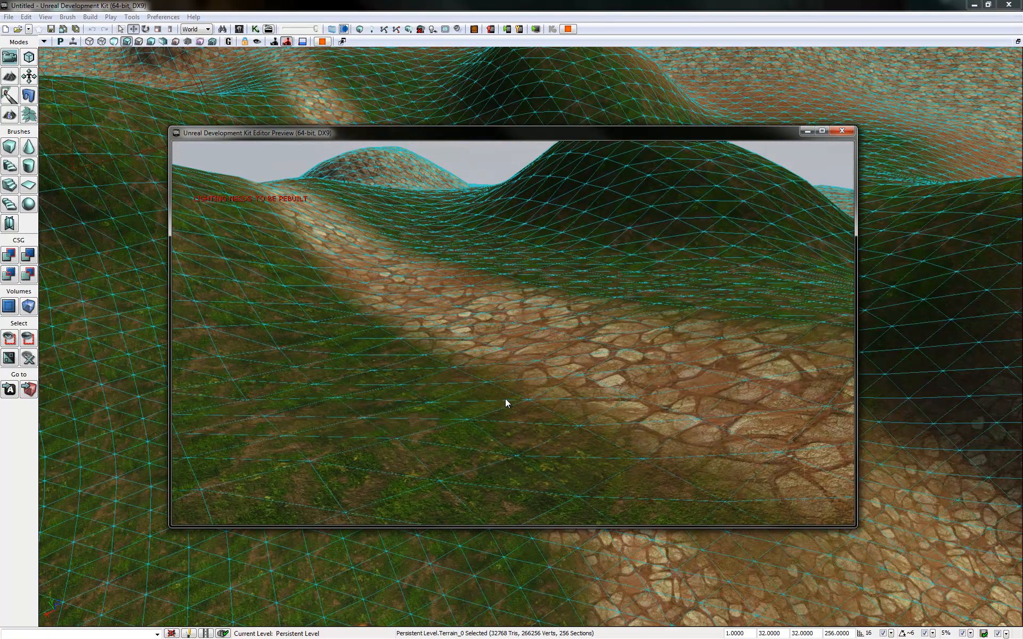
pyautogui.press('Escape')
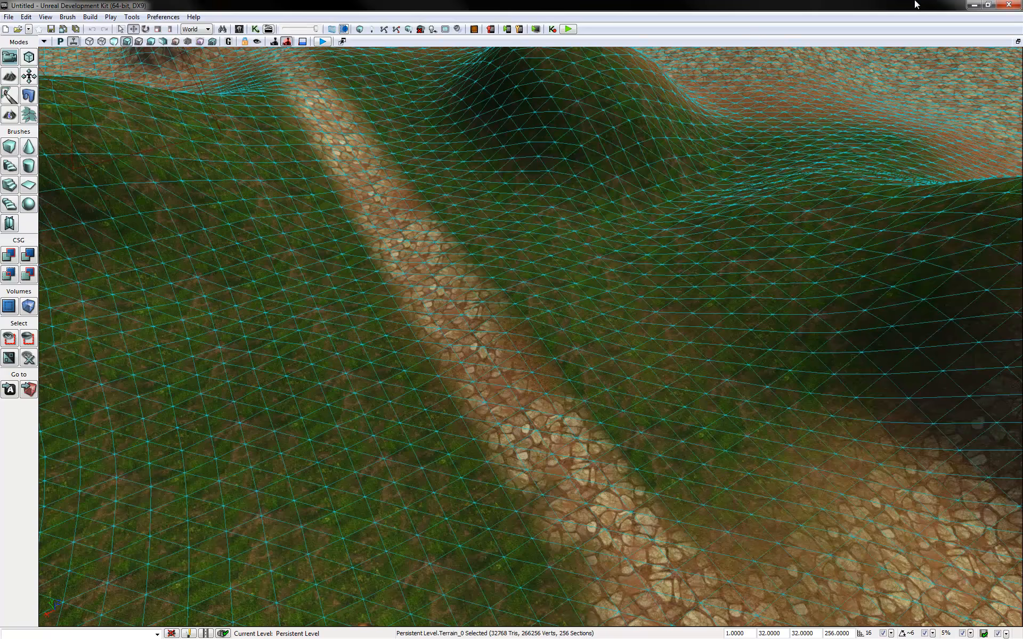
# Reopen the terrain editor, turn off the terrain's wireframe display and close the editor.
pyautogui.click(10, 77)
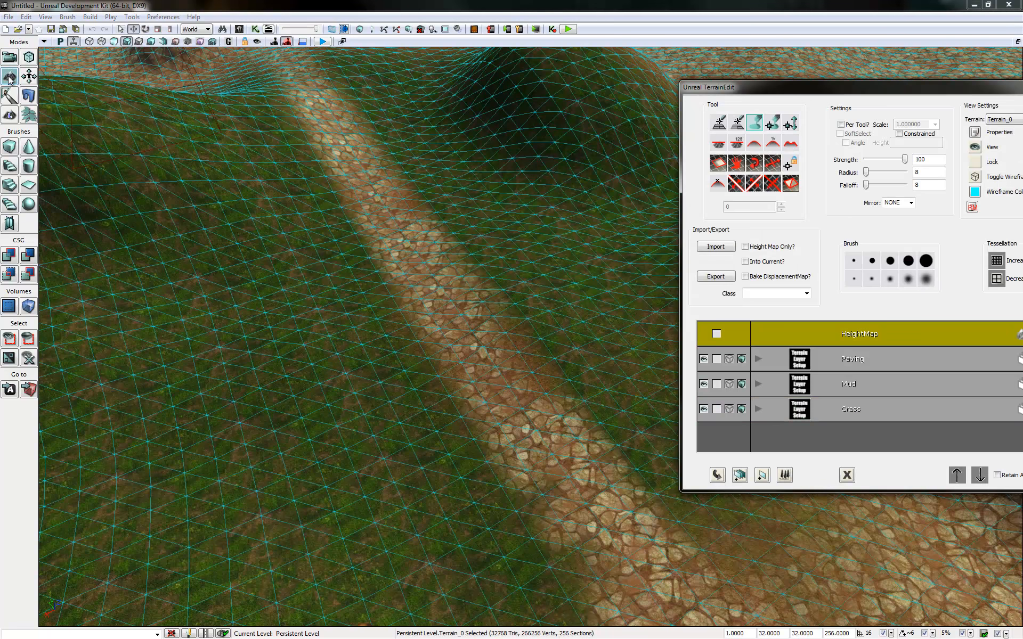
pyautogui.moveTo(899, 93); pyautogui.dragTo(664, 115)
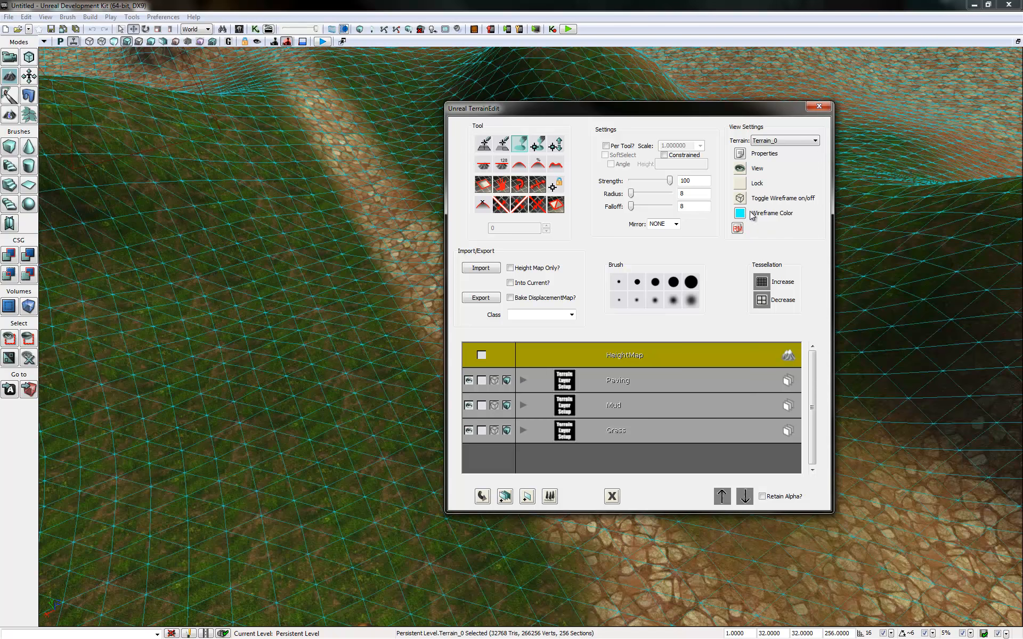
pyautogui.click(740, 198)
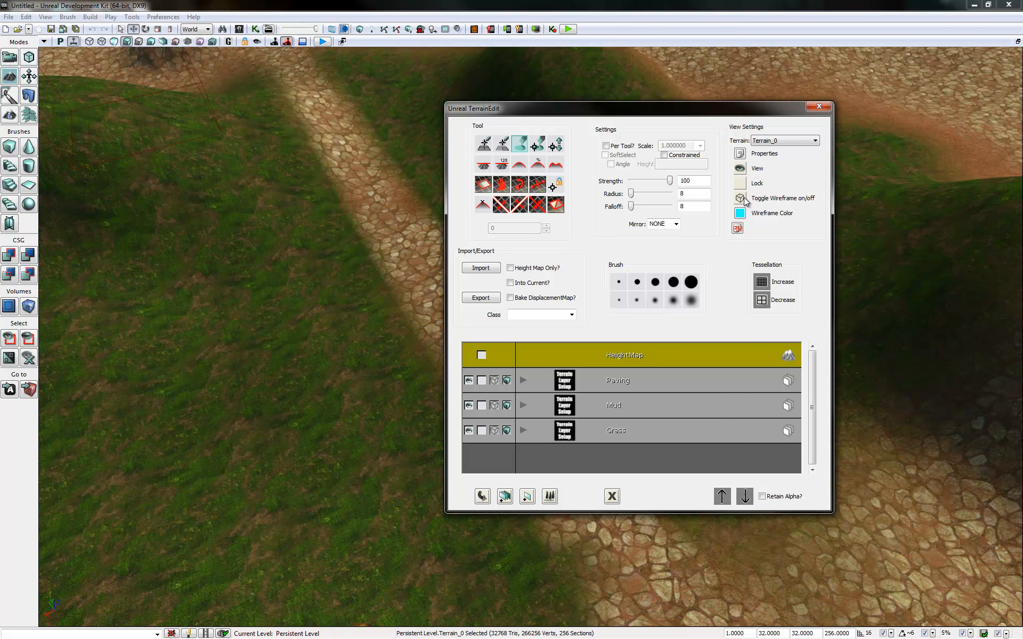
pyautogui.click(819, 106)
# Rebuild the map, acknowledge the undo buffer purge and close the Map Check results.
pyautogui.click(409, 30)
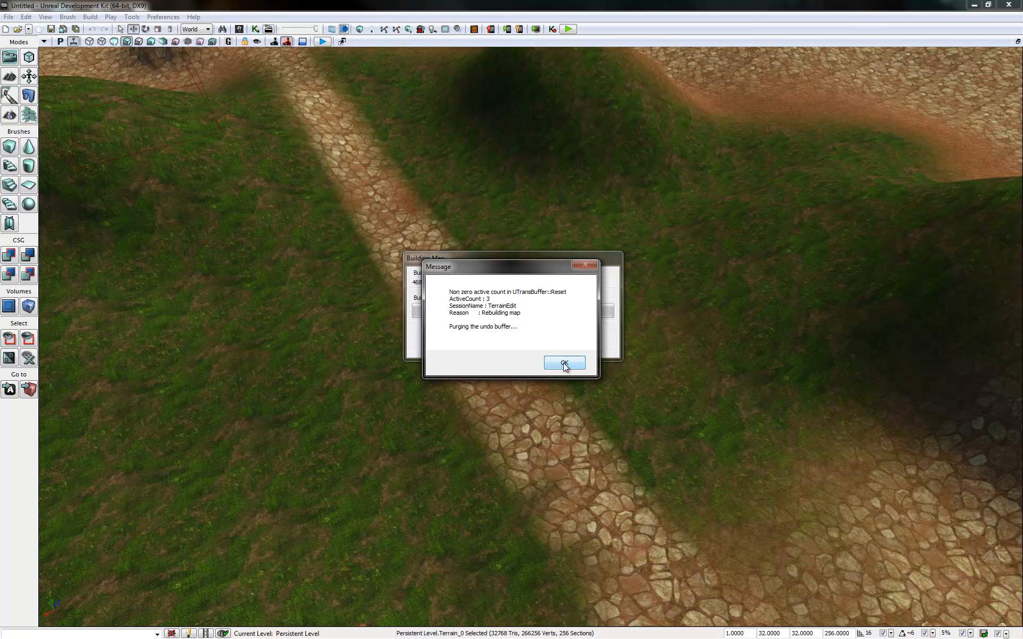
pyautogui.click(564, 363)
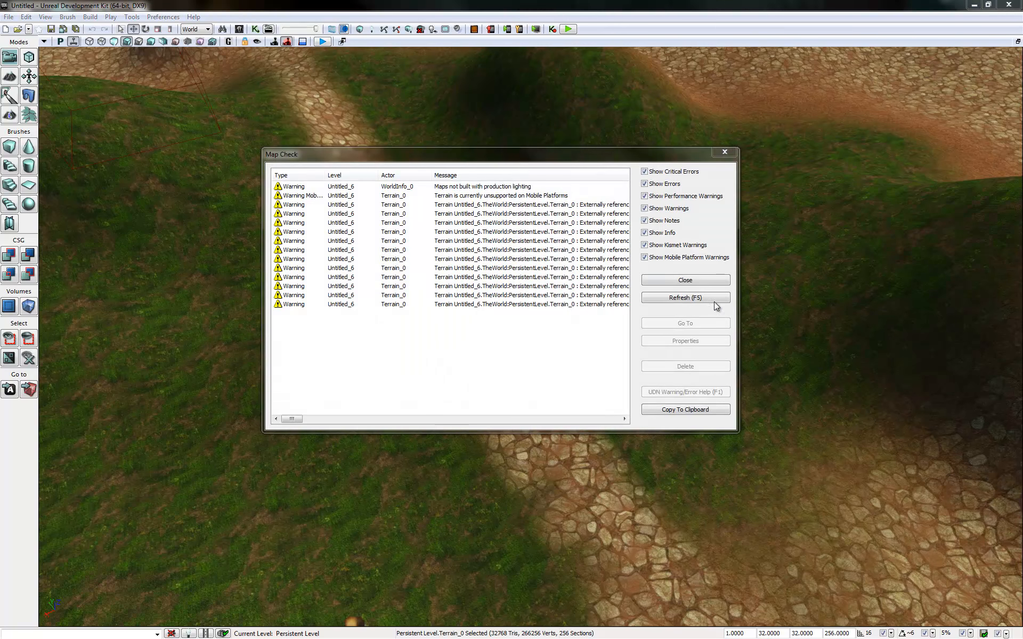
pyautogui.click(698, 280)
# Play the level from the grassy area, walk forward over the hill to inspect the painted terrain, and exit the preview.
pyautogui.scroll(-5, 706, 359)
pyautogui.rightClick(499, 427)
pyautogui.click(540, 404)
pyautogui.click(566, 350)
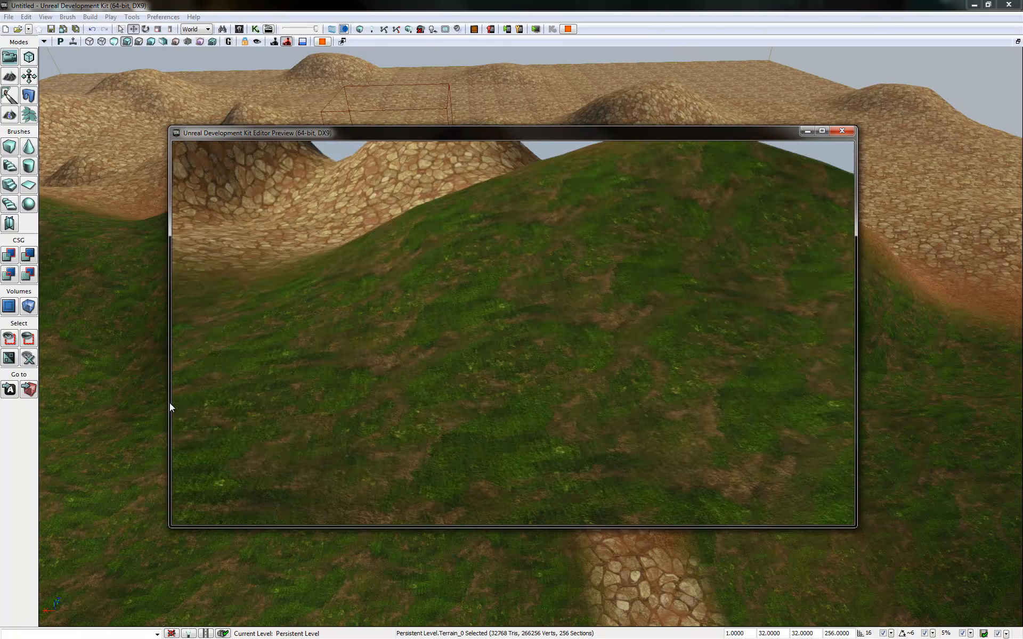
pyautogui.press('w')
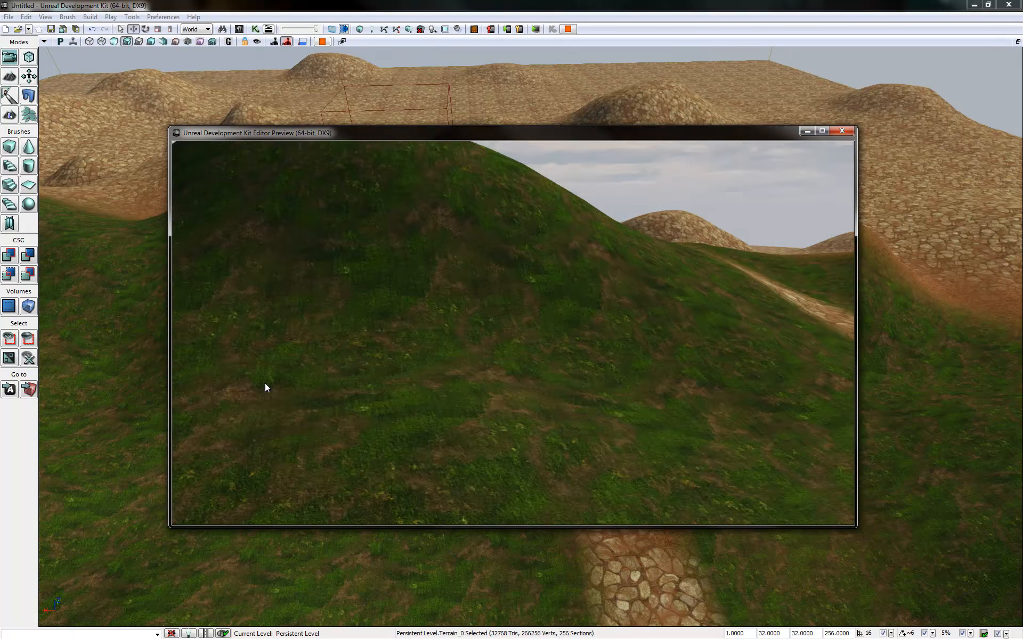
pyautogui.press('w')
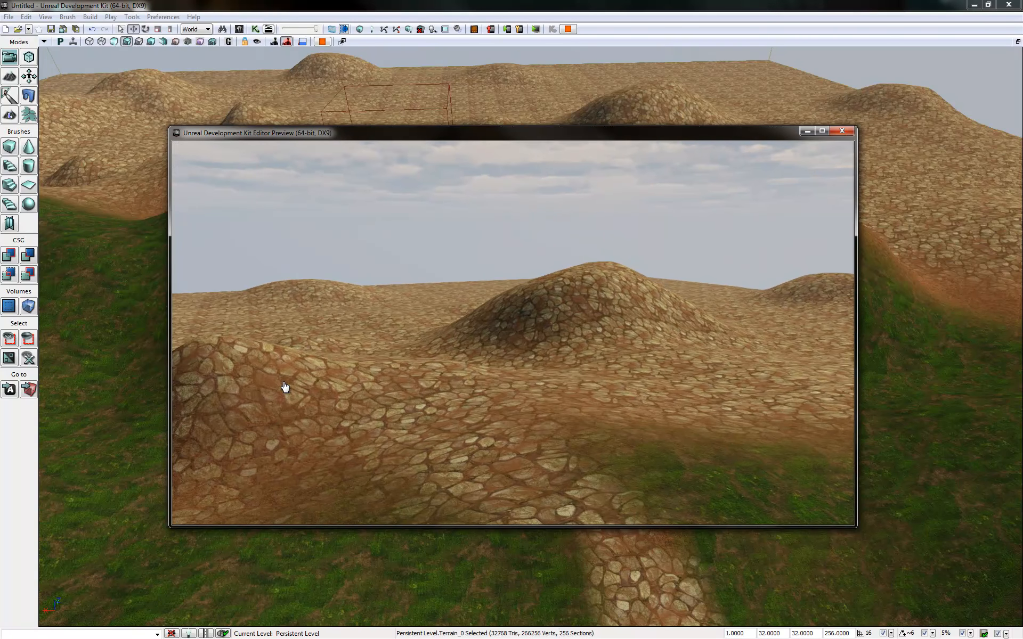
pyautogui.press('Escape')
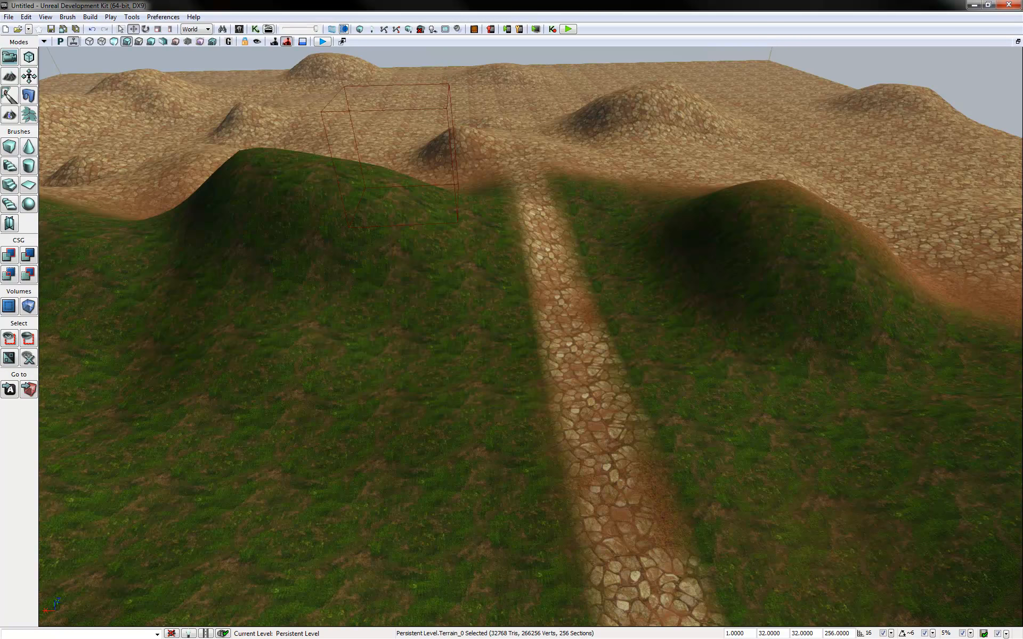